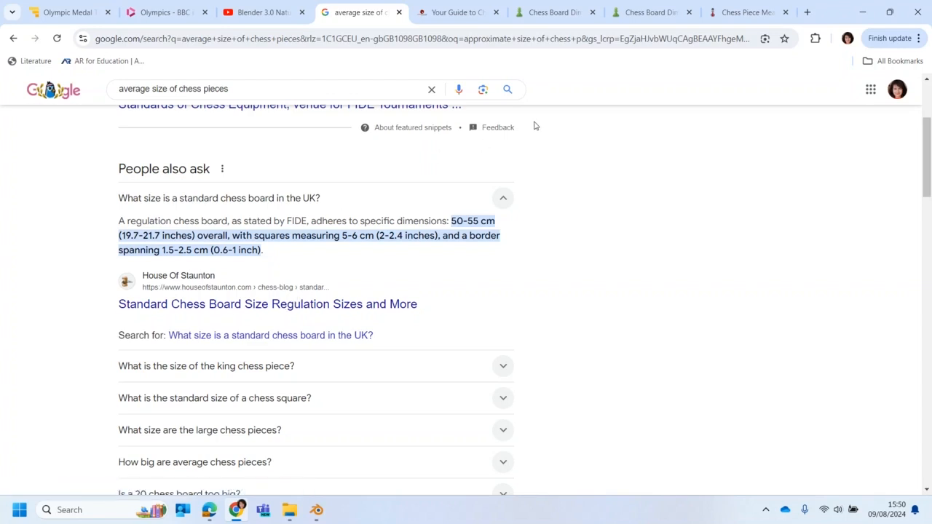
- Look up the standard size of a chess square in the related questions of the search results
{"action": "scroll", "coordinate": [443, 298], "scroll_direction": "down", "scroll_amount": 1}
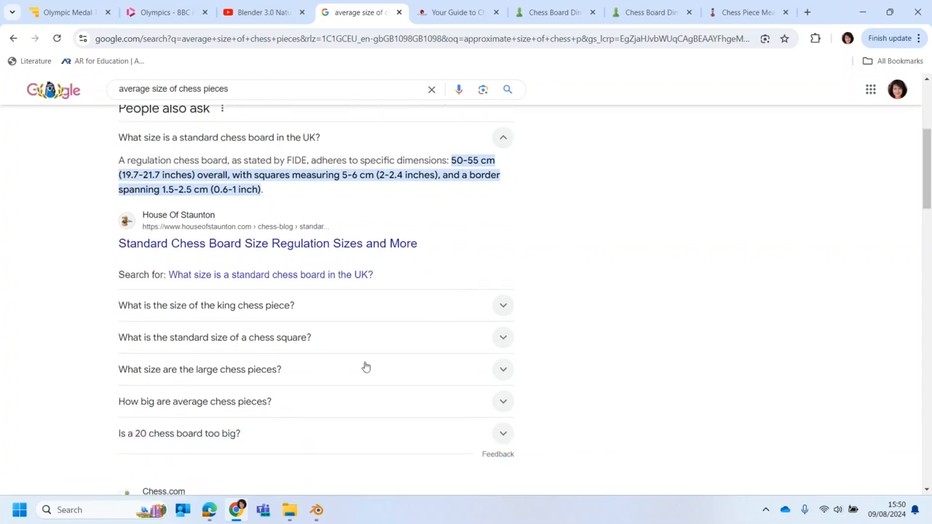
{"action": "left_click", "coordinate": [334, 339]}
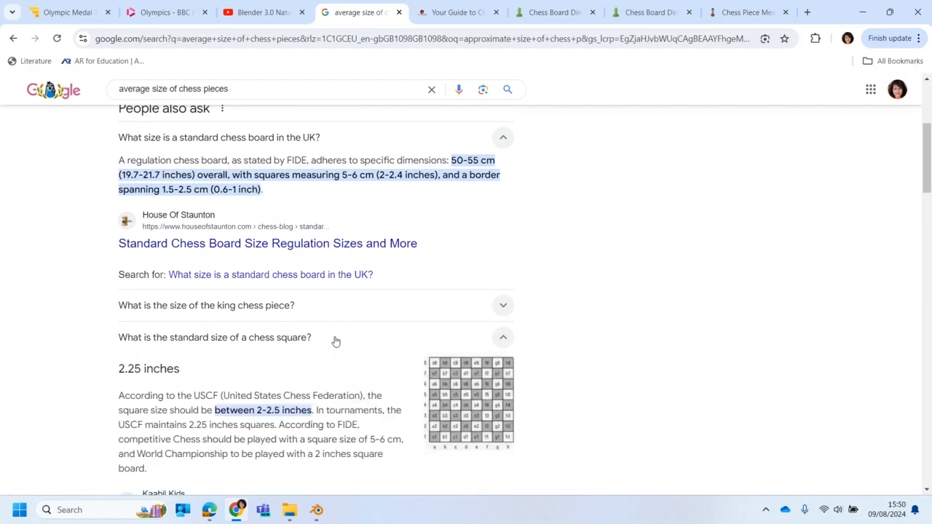
{"action": "scroll", "coordinate": [335, 342], "scroll_direction": "down", "scroll_amount": 3}
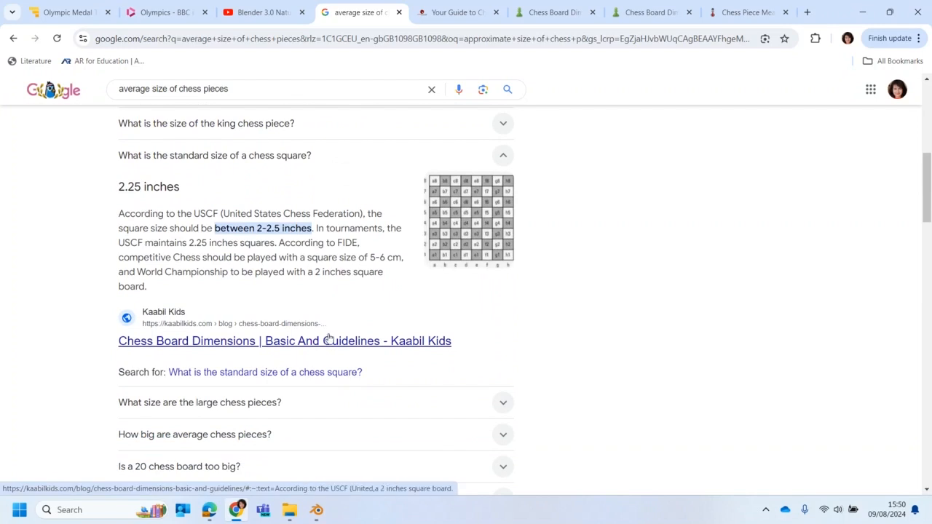
{"action": "left_click", "coordinate": [316, 448]}
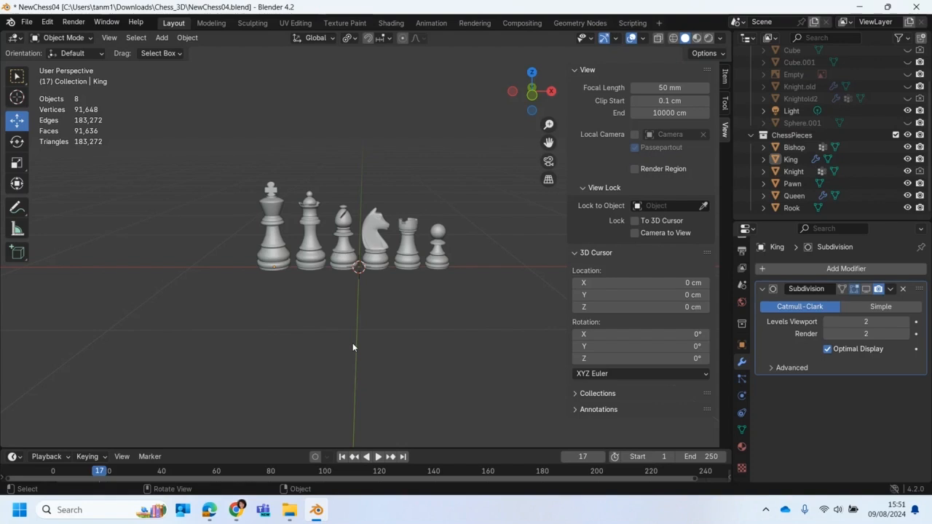
- Hide the ChessPieces collection and add a grid mesh at the world origin
{"action": "middle_click_drag", "start_coordinate": [353, 347], "coordinate": [353, 449], "text": "shift"}
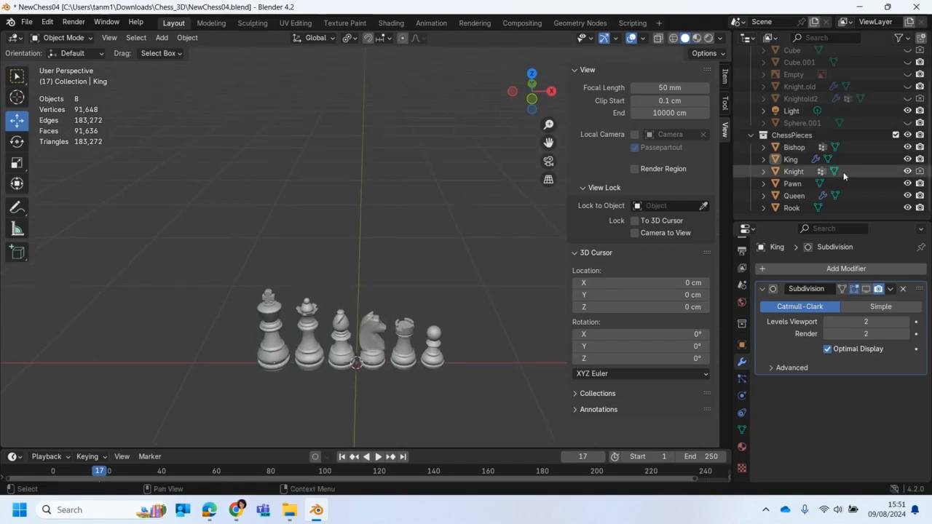
{"action": "left_click", "coordinate": [906, 135]}
{"action": "left_click", "coordinate": [162, 38]}
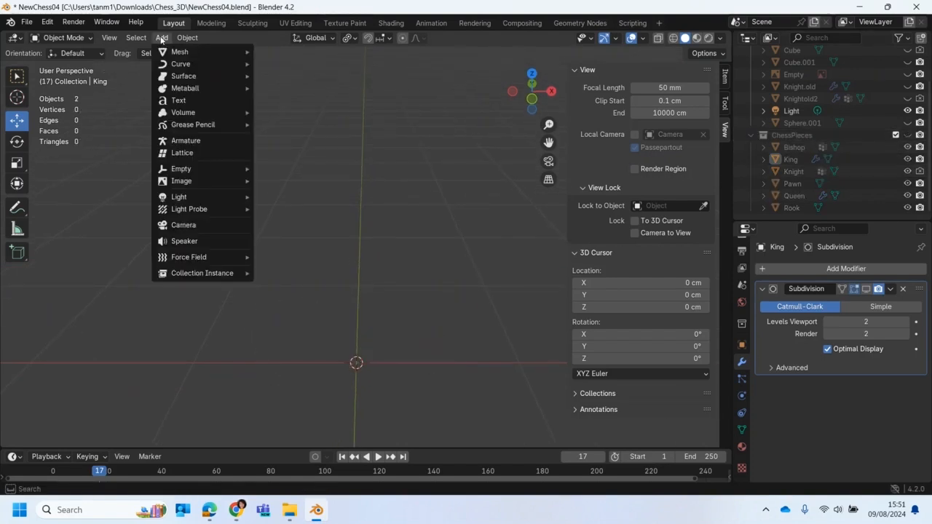
{"action": "mouse_move", "coordinate": [218, 52]}
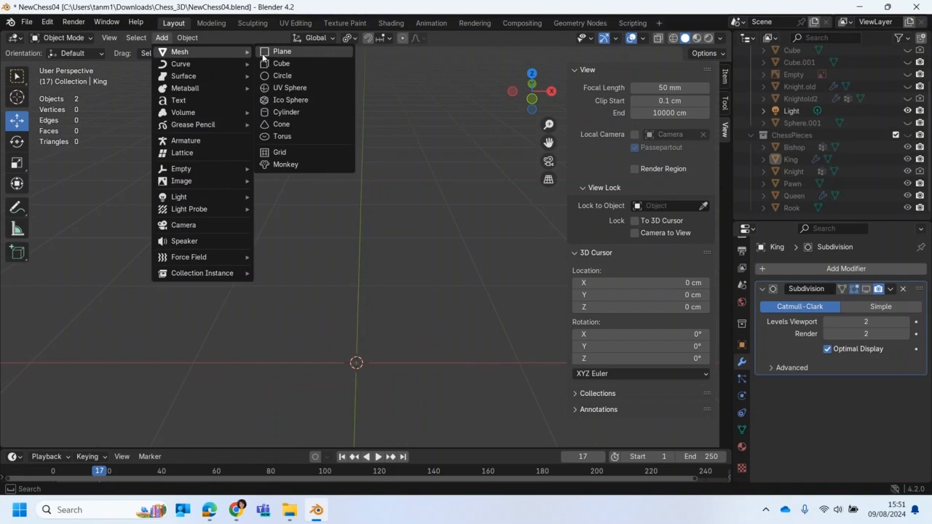
{"action": "left_click", "coordinate": [279, 152]}
- Set the new grid to 8 X subdivisions, 8 Y subdivisions and a size of 50 cm
{"action": "double_click", "coordinate": [190, 306]}
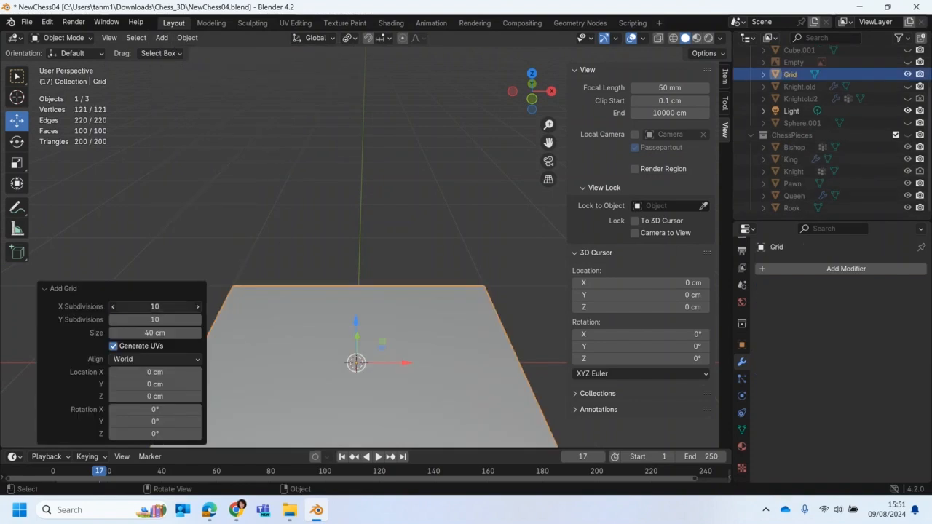
{"action": "type", "text": "8"}
{"action": "key", "text": "Return"}
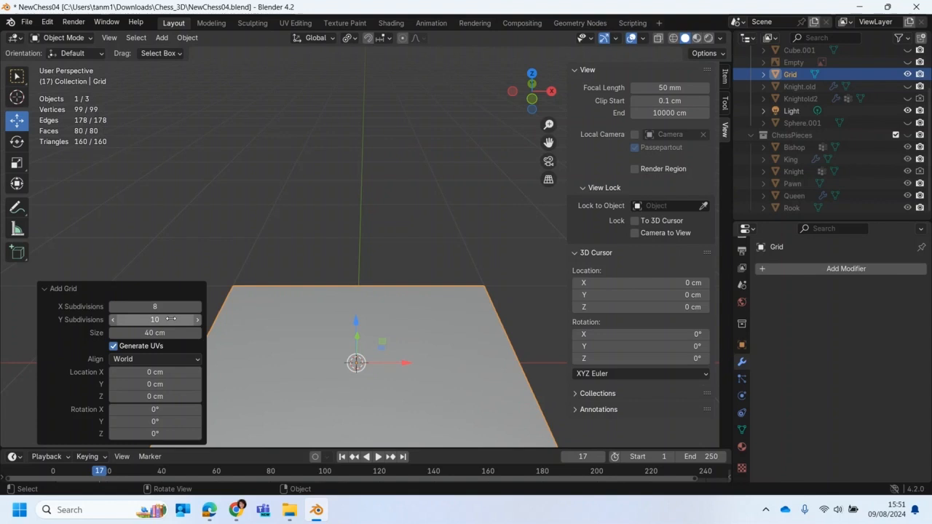
{"action": "double_click", "coordinate": [171, 318]}
{"action": "type", "text": "8"}
{"action": "key", "text": "Return"}
{"action": "double_click", "coordinate": [167, 333]}
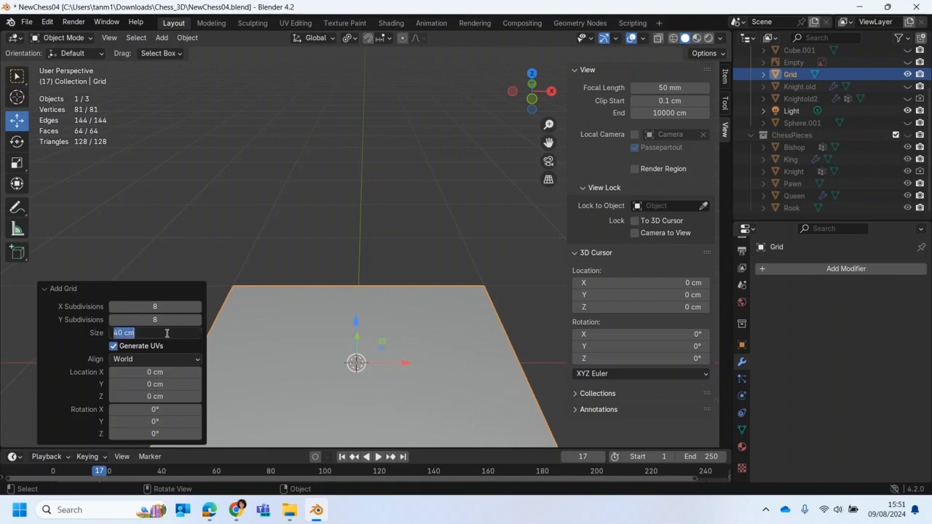
{"action": "type", "text": "50cm"}
{"action": "key", "text": "Return"}
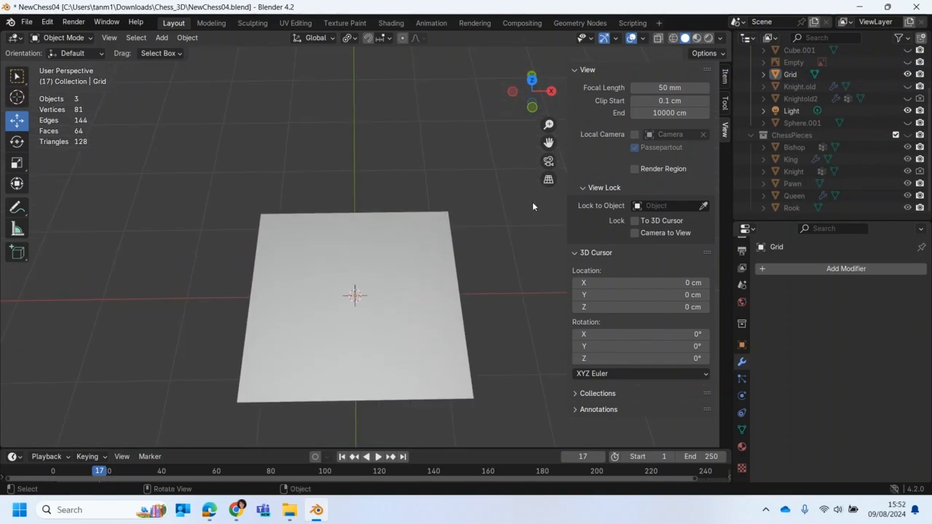
- Put the grid in Edit Mode in top view and toggle the ChessPieces collection's visibility
{"action": "key", "text": "n"}
{"action": "key", "text": "KP_7"}
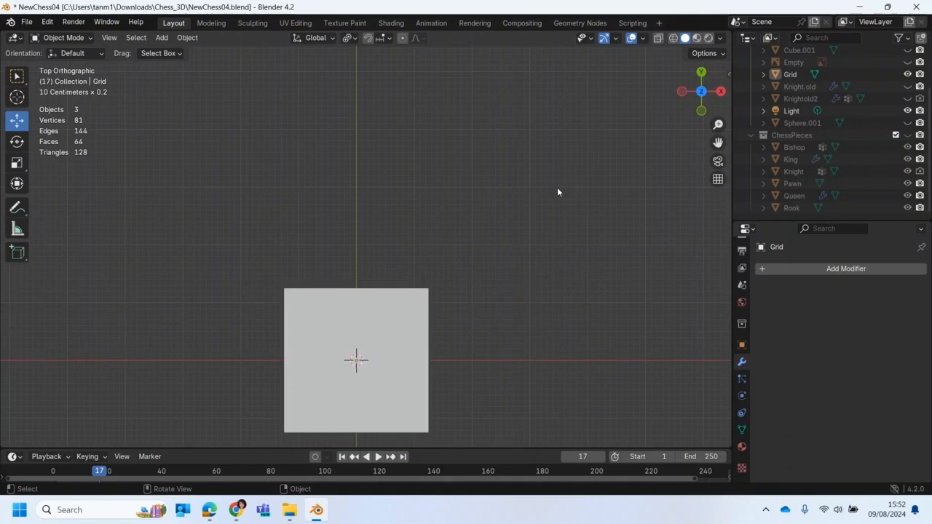
{"action": "middle_click_drag", "start_coordinate": [472, 302], "coordinate": [451, 142], "text": "shift"}
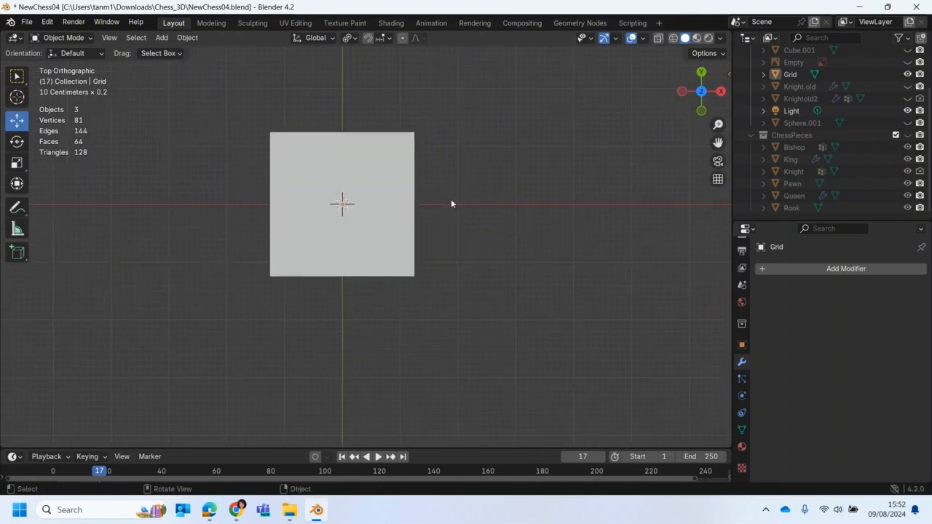
{"action": "scroll", "coordinate": [451, 203], "scroll_direction": "up", "scroll_amount": 2}
{"action": "left_click", "coordinate": [64, 38]}
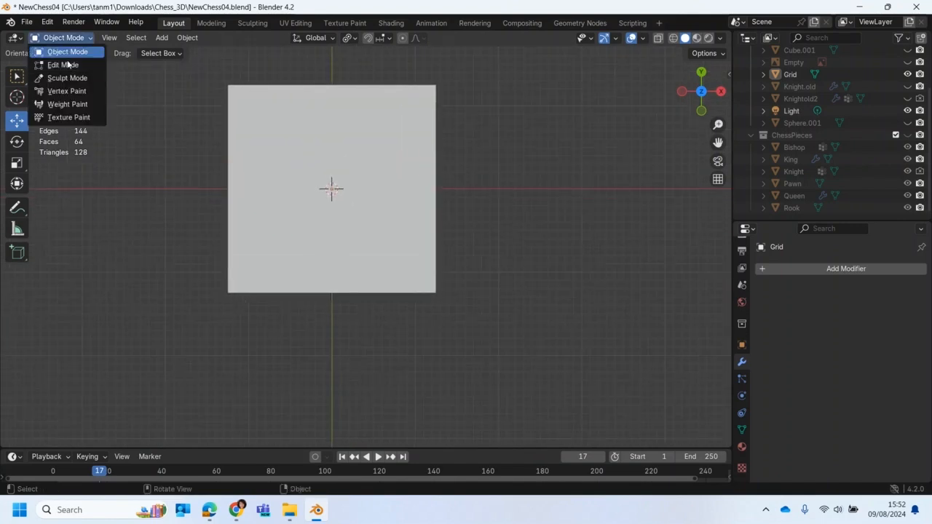
{"action": "left_click", "coordinate": [62, 64]}
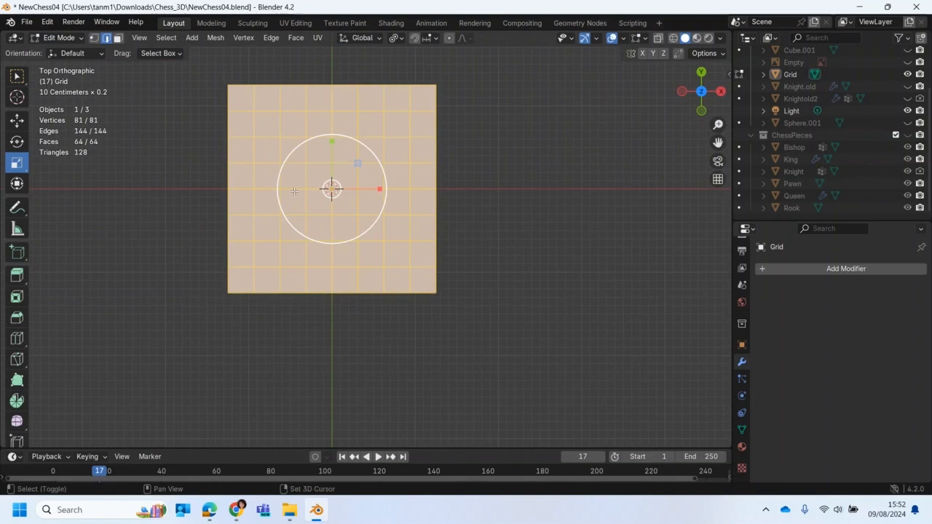
{"action": "middle_click_drag", "start_coordinate": [294, 190], "coordinate": [318, 255], "text": "shift"}
{"action": "scroll", "coordinate": [322, 257], "scroll_direction": "up", "scroll_amount": 1}
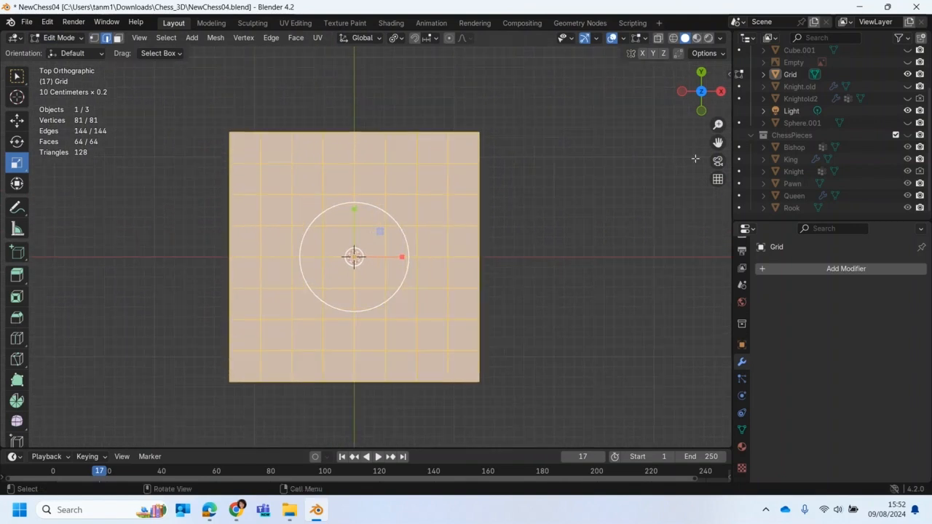
{"action": "left_click", "coordinate": [907, 135]}
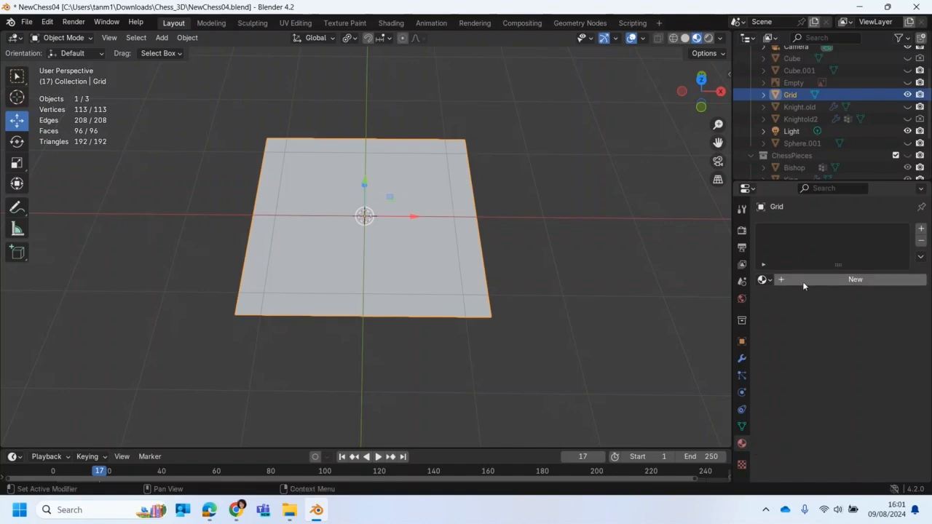
- Select all faces of the grid in Edit Mode and apply Checker Deselect to leave alternating squares selected
{"action": "left_click", "coordinate": [764, 279]}
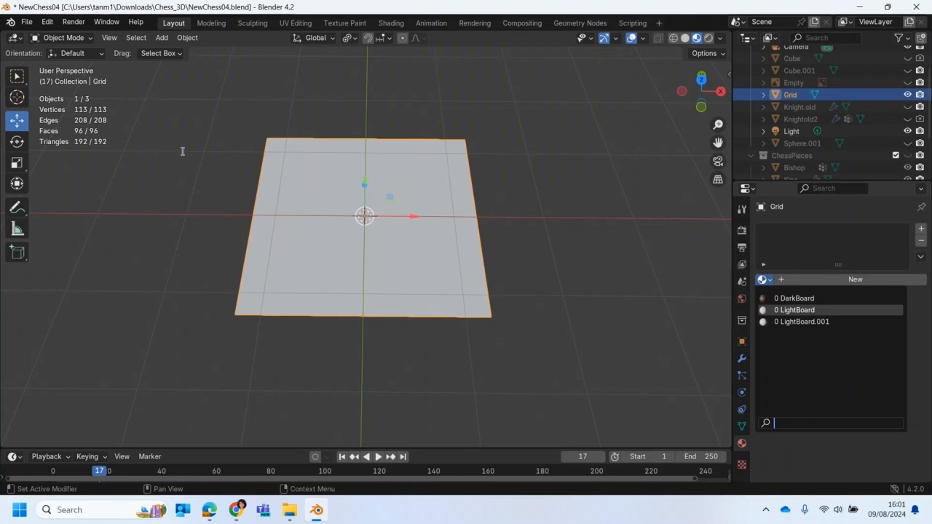
{"action": "key", "text": "Escape"}
{"action": "key", "text": "Tab"}
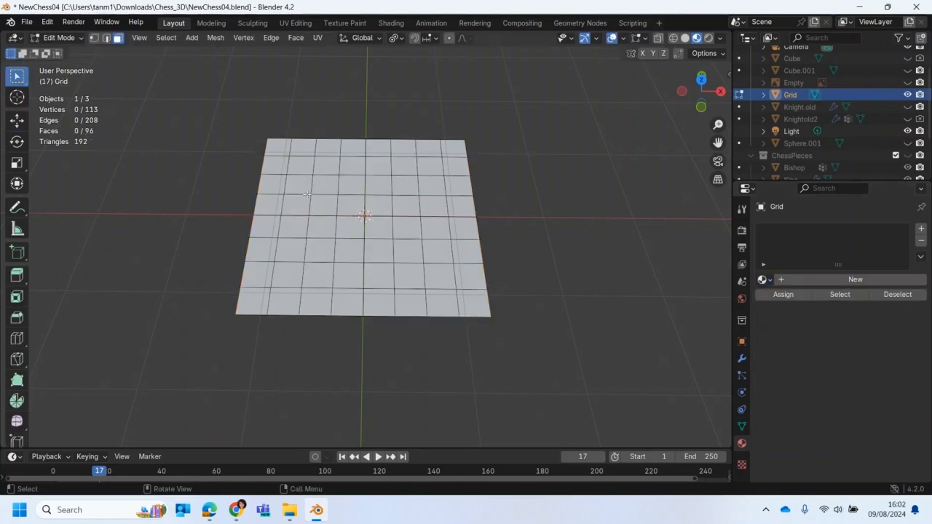
{"action": "key", "text": "a"}
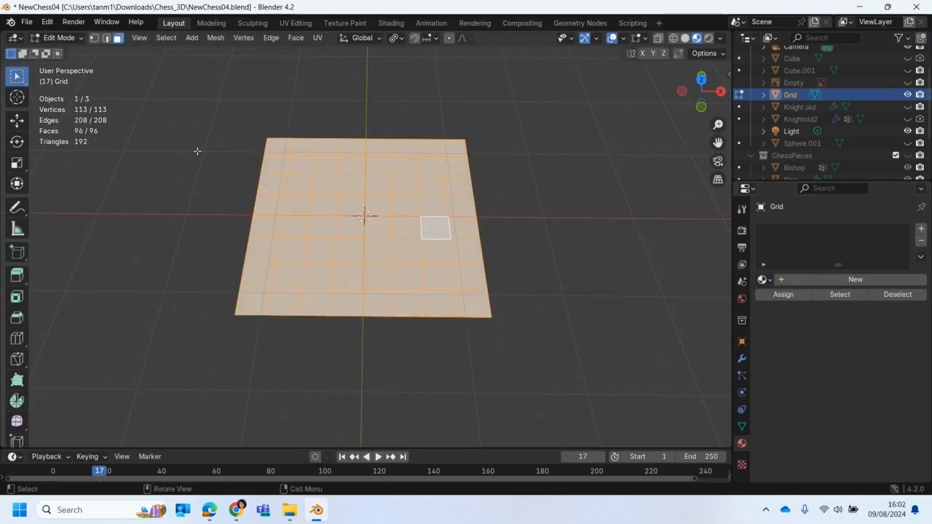
{"action": "left_click", "coordinate": [160, 40]}
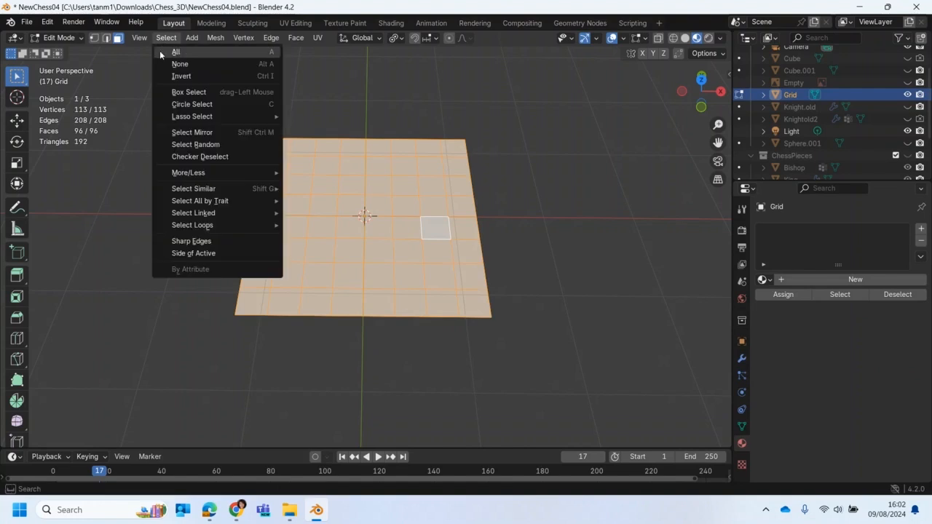
{"action": "left_click", "coordinate": [174, 155]}
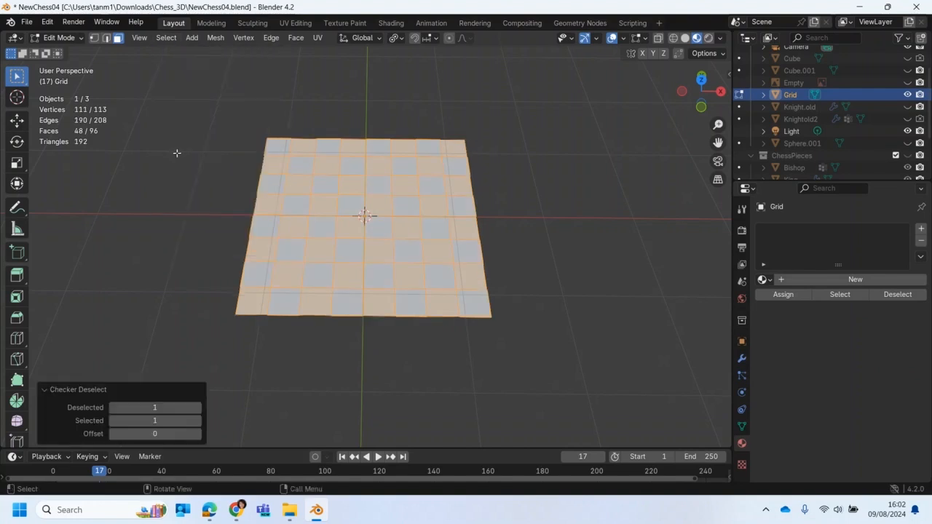
- Add a material slot with the DarkBoard material and assign it to the selected squares
{"action": "middle_click_drag", "start_coordinate": [237, 230], "coordinate": [239, 262]}
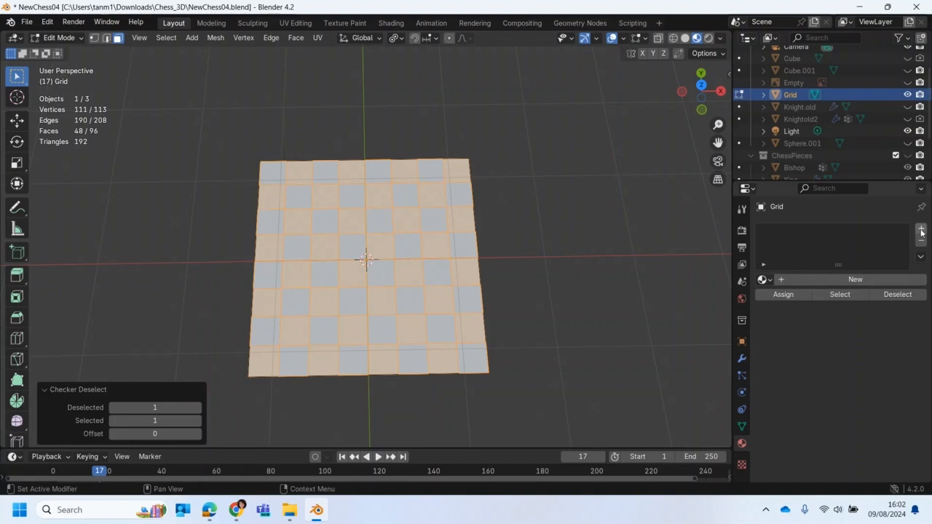
{"action": "left_click", "coordinate": [921, 231]}
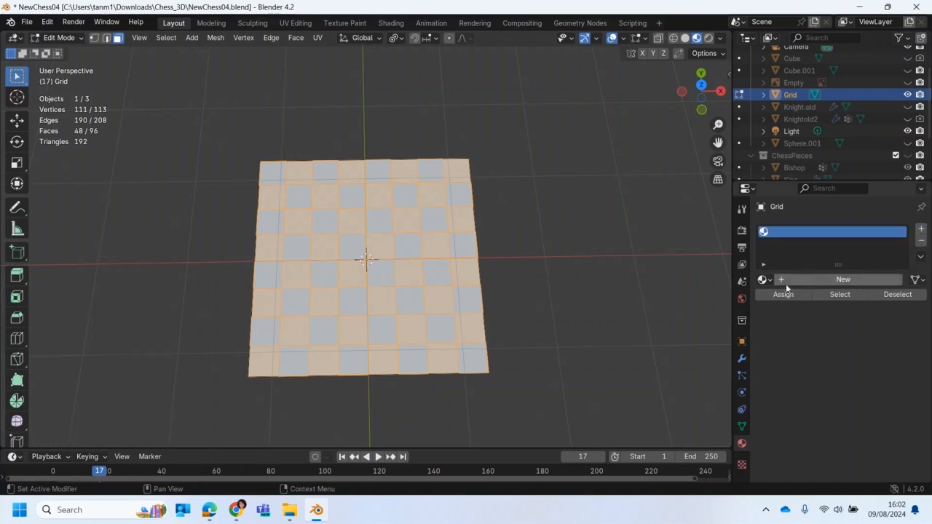
{"action": "left_click", "coordinate": [763, 280]}
{"action": "left_click", "coordinate": [764, 297]}
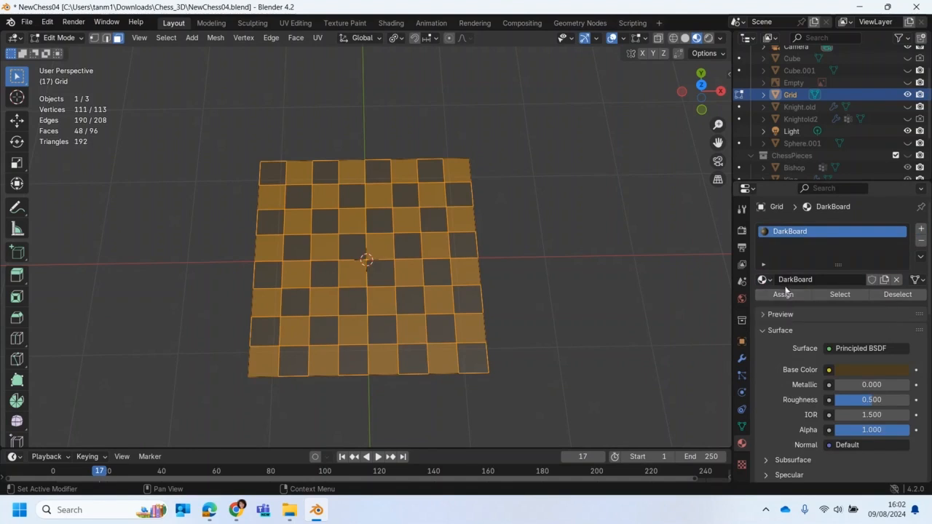
{"action": "left_click", "coordinate": [774, 295]}
- Add a second material slot to the grid holding the LightBoard material, then make the DarkBoard slot active
{"action": "left_click", "coordinate": [920, 231]}
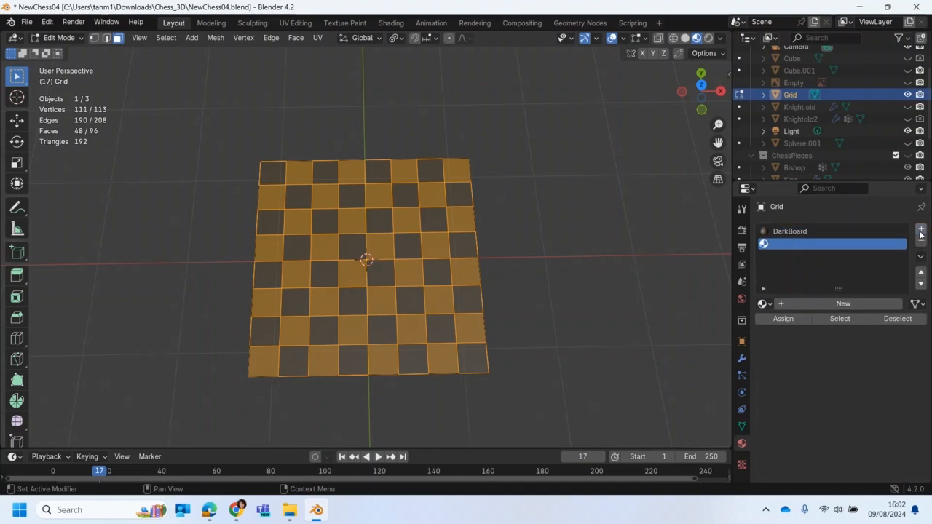
{"action": "left_click", "coordinate": [764, 304]}
{"action": "left_click", "coordinate": [768, 334]}
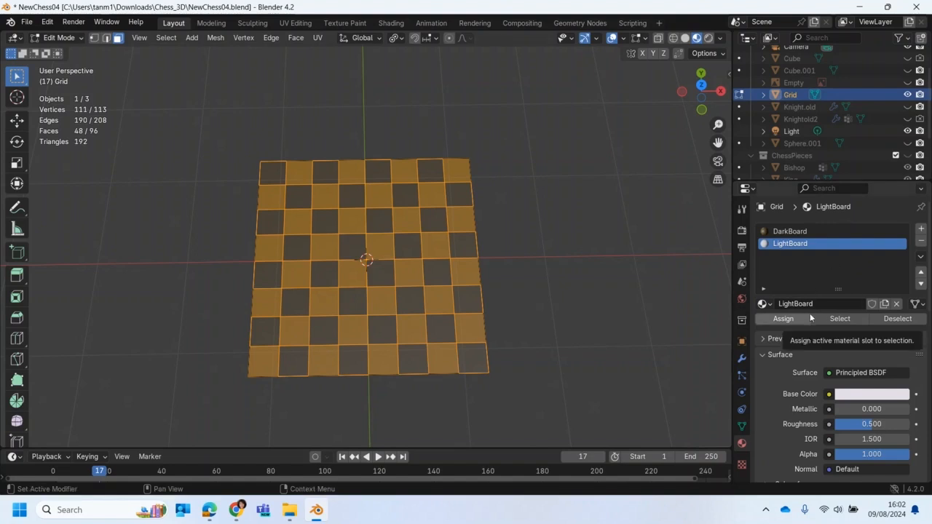
{"action": "left_click", "coordinate": [790, 232]}
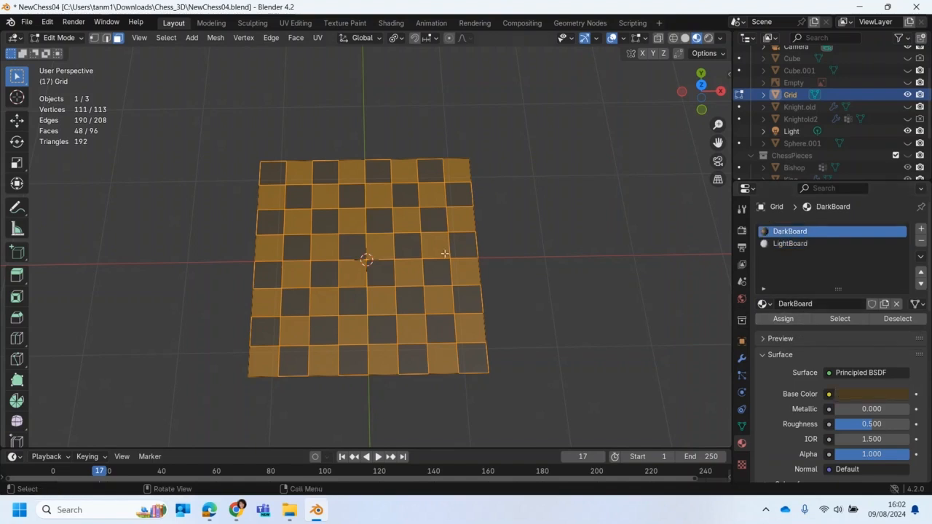
- Invert the face selection and assign the LightBoard material to the remaining squares
{"action": "left_click", "coordinate": [166, 39]}
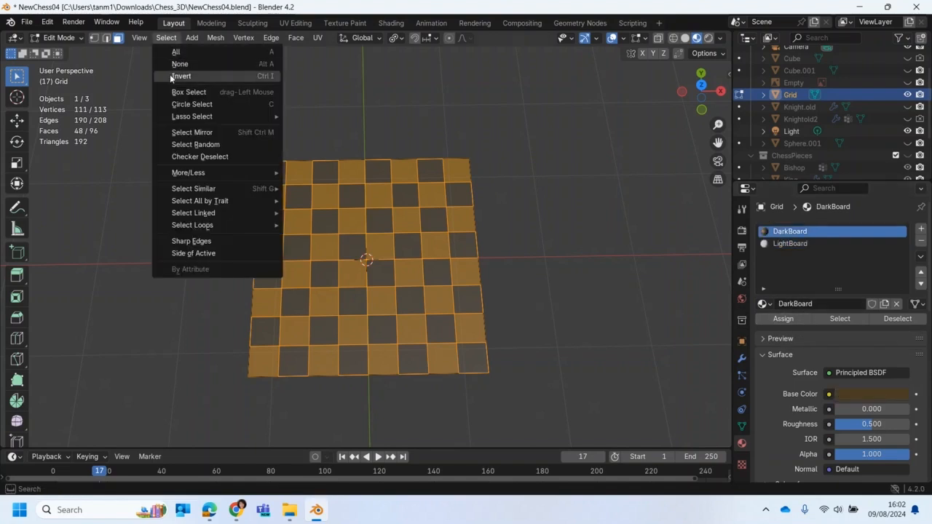
{"action": "left_click", "coordinate": [172, 75]}
{"action": "left_click", "coordinate": [799, 244]}
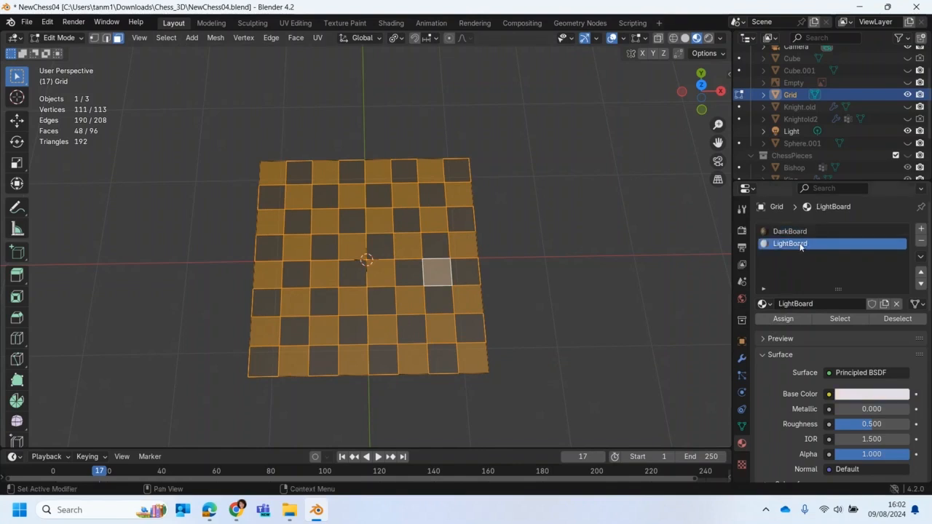
{"action": "left_click", "coordinate": [764, 304]}
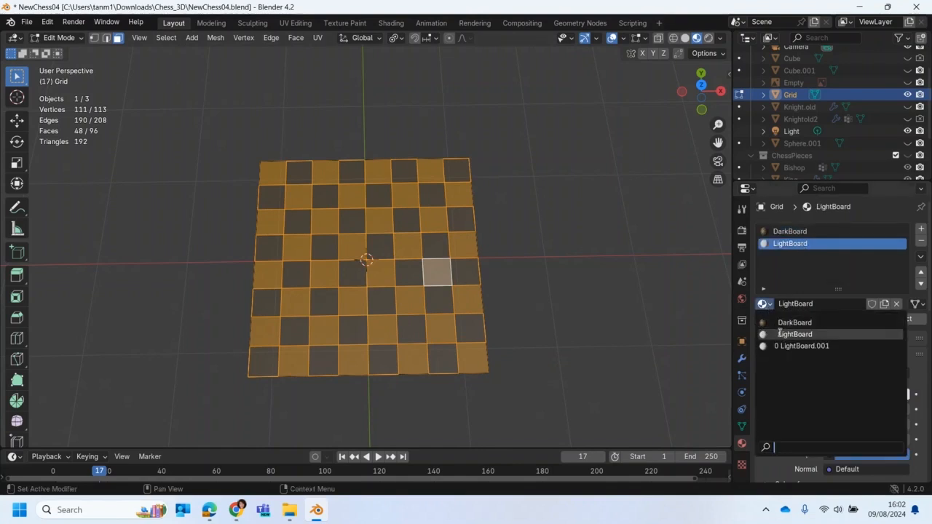
{"action": "left_click", "coordinate": [779, 326]}
{"action": "left_click", "coordinate": [780, 321]}
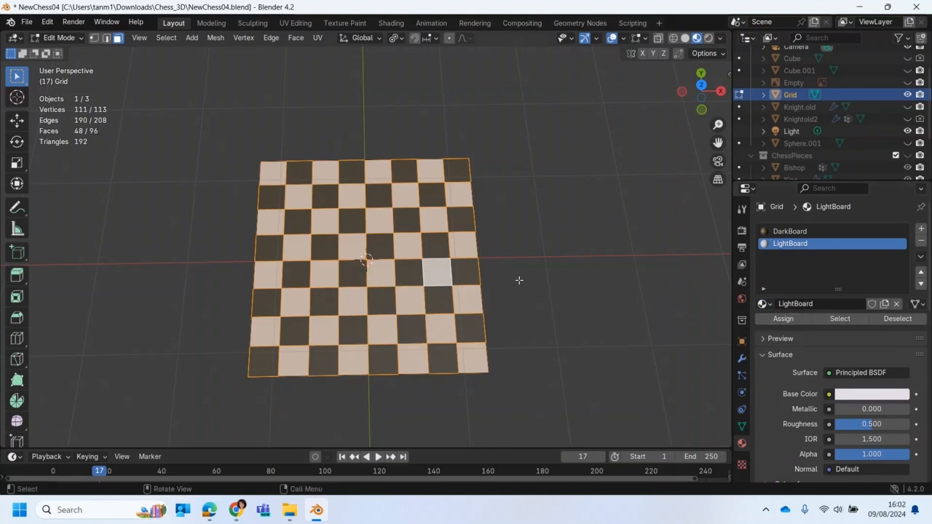
- Return to Object Mode and compare the board in Solid and Material Preview shading
{"action": "left_click", "coordinate": [53, 37]}
{"action": "left_click", "coordinate": [55, 47]}
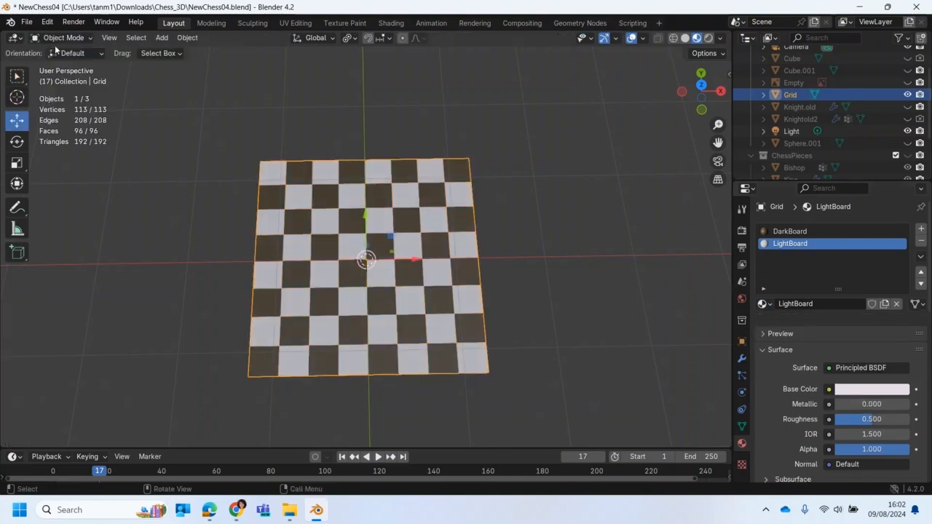
{"action": "middle_click_drag", "start_coordinate": [215, 216], "coordinate": [248, 196]}
{"action": "left_click", "coordinate": [684, 39]}
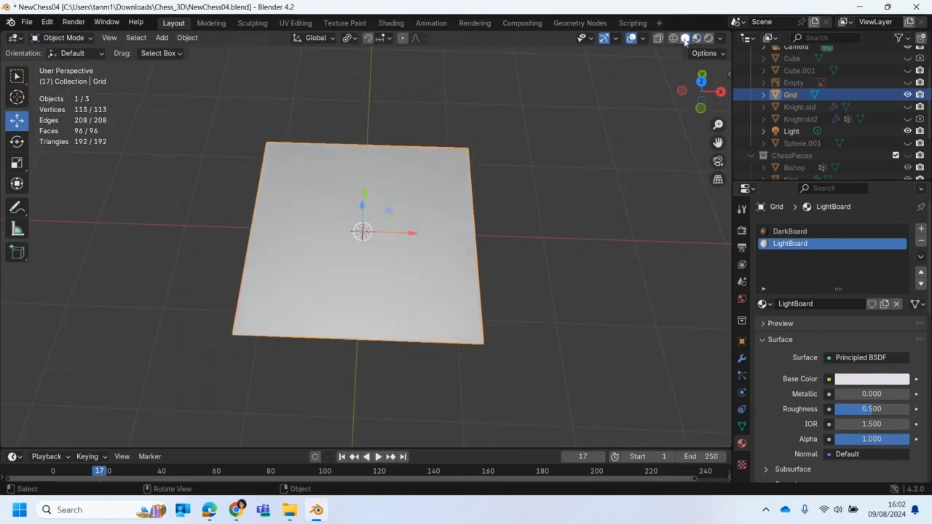
{"action": "left_click", "coordinate": [696, 38]}
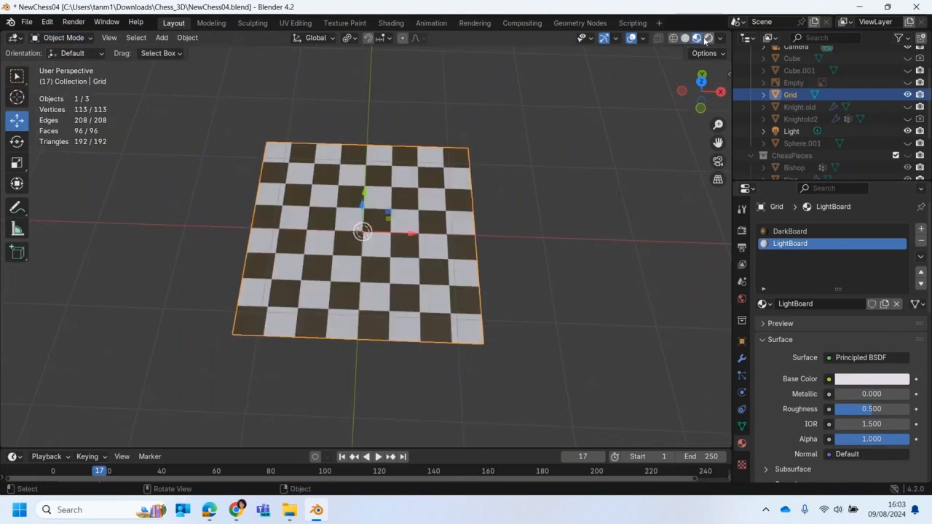
- Preview the board in Rendered shading, then return to Material Preview and inspect the square pattern
{"action": "left_click", "coordinate": [709, 38]}
{"action": "left_click", "coordinate": [696, 38]}
{"action": "middle_click_drag", "start_coordinate": [449, 213], "coordinate": [467, 208]}
{"action": "scroll", "coordinate": [458, 203], "scroll_direction": "up", "scroll_amount": 3}
{"action": "scroll", "coordinate": [467, 206], "scroll_direction": "down", "scroll_amount": 3}
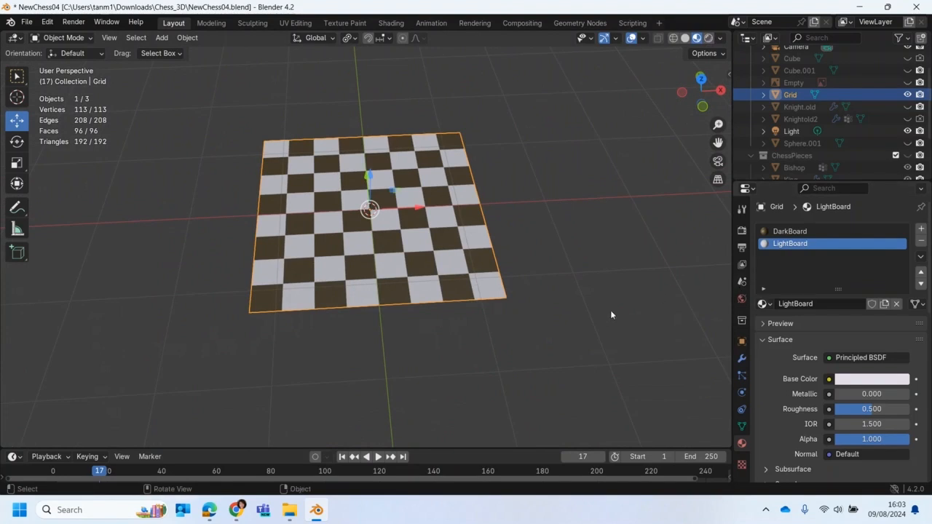
{"action": "mouse_move", "coordinate": [454, 316]}
{"action": "middle_mouse_down"}
{"action": "mouse_move", "coordinate": [452, 338]}
{"action": "mouse_move", "coordinate": [474, 354]}
{"action": "mouse_move", "coordinate": [442, 354]}
{"action": "mouse_move", "coordinate": [430, 323]}
{"action": "mouse_move", "coordinate": [452, 320]}
{"action": "middle_mouse_up"}
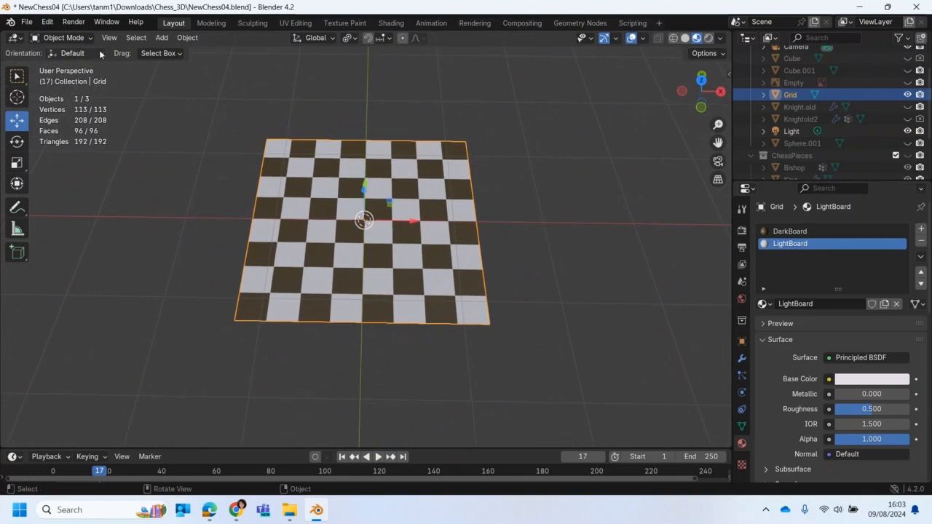
- Add a cube mesh at the world origin and set its size to 55 cm
{"action": "left_click", "coordinate": [161, 37]}
{"action": "mouse_move", "coordinate": [161, 53]}
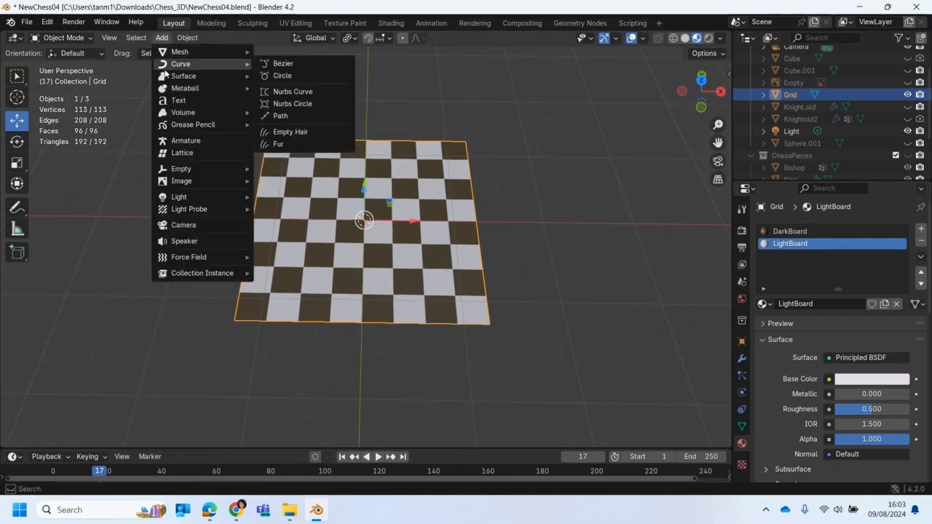
{"action": "left_click", "coordinate": [291, 64]}
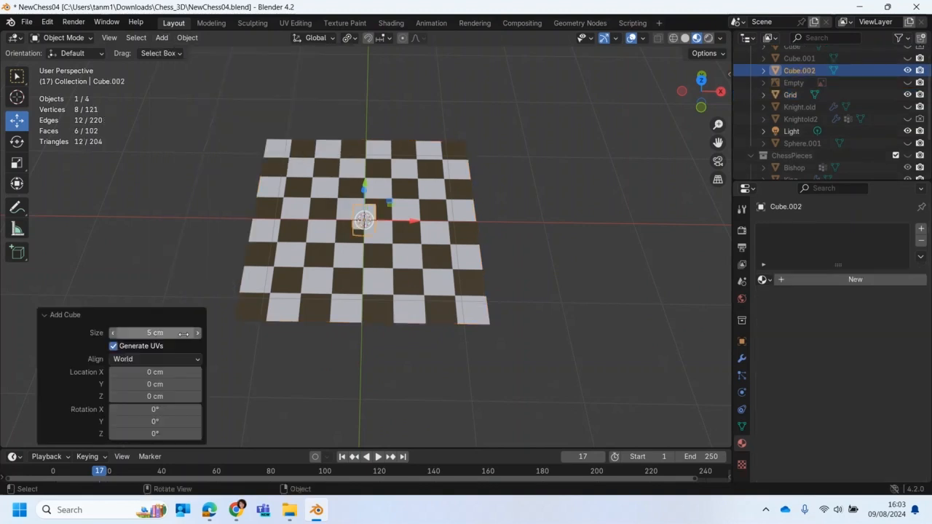
{"action": "left_click", "coordinate": [156, 332]}
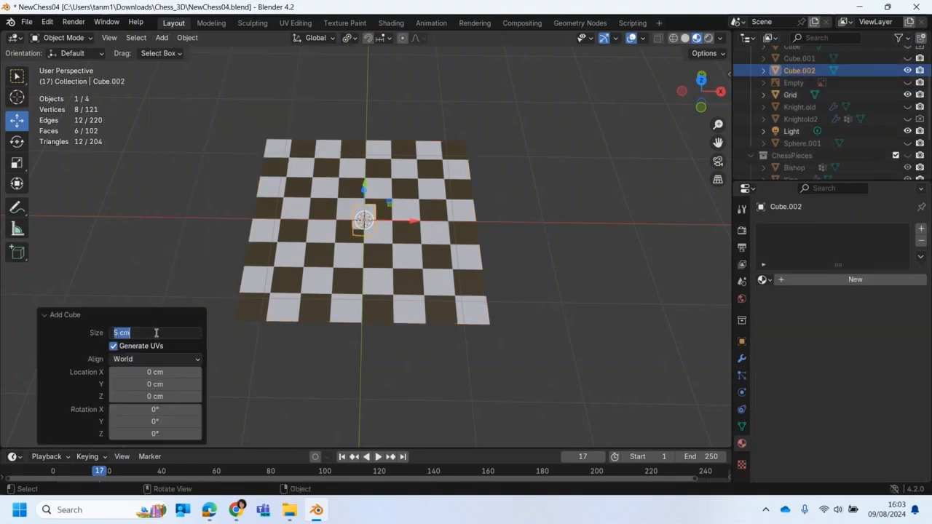
{"action": "type", "text": "55cm"}
{"action": "key", "text": "Return"}
- Flatten the cube into a thin slab from the front view, scaling it along Z by about -0.121 and again by about 0.14
{"action": "key", "text": "KP_1"}
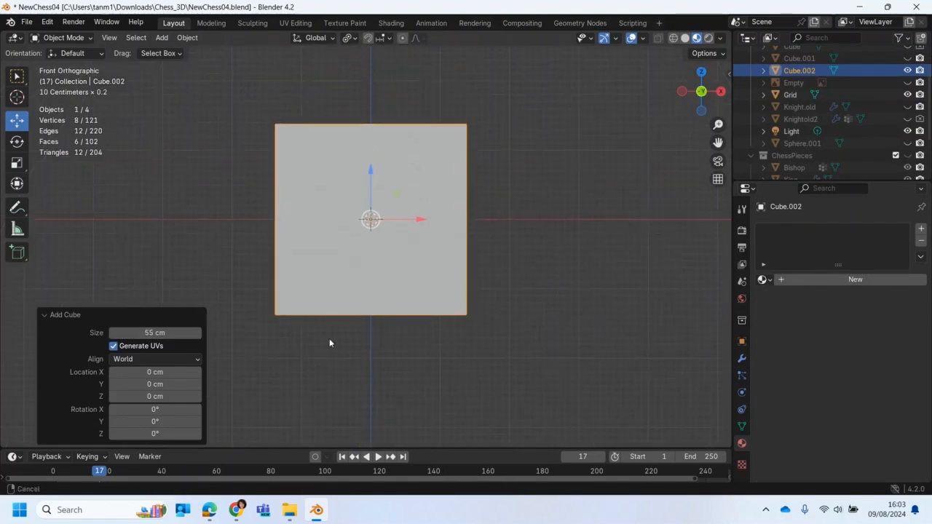
{"action": "middle_click_drag", "start_coordinate": [329, 343], "coordinate": [328, 360], "text": "shift"}
{"action": "left_click", "coordinate": [17, 163]}
{"action": "left_click_drag", "start_coordinate": [370, 189], "coordinate": [370, 235]}
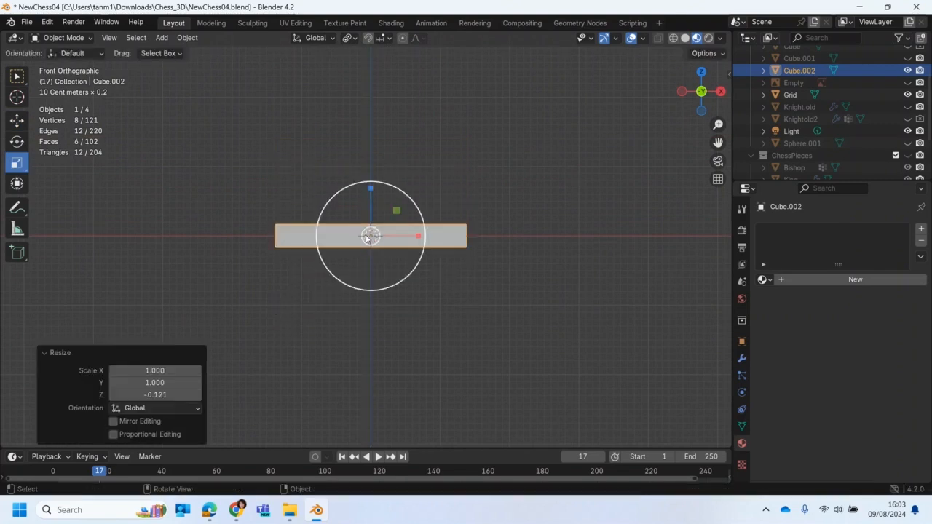
{"action": "left_click_drag", "start_coordinate": [371, 194], "coordinate": [372, 246]}
{"action": "middle_click_drag", "start_coordinate": [372, 246], "coordinate": [365, 344]}
{"action": "scroll", "coordinate": [367, 367], "scroll_direction": "up", "scroll_amount": 5}
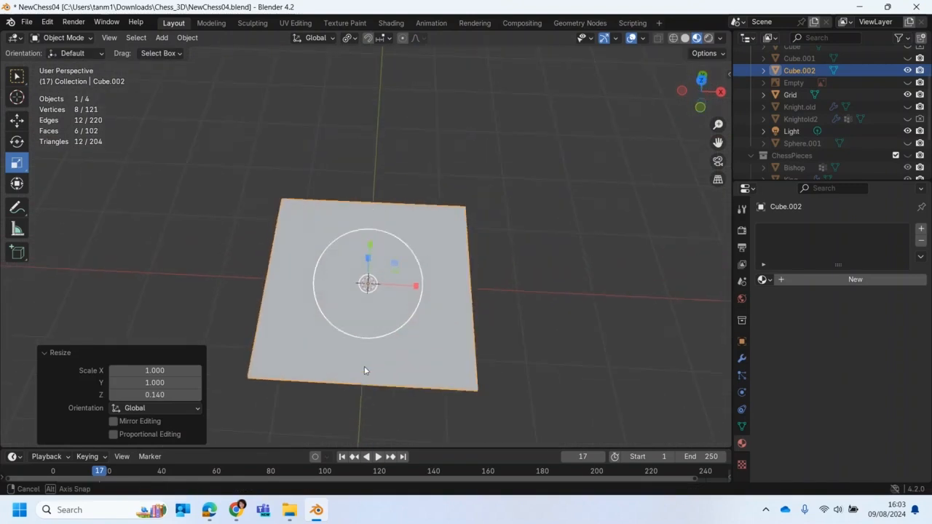
{"action": "scroll", "coordinate": [373, 348], "scroll_direction": "down", "scroll_amount": 2}
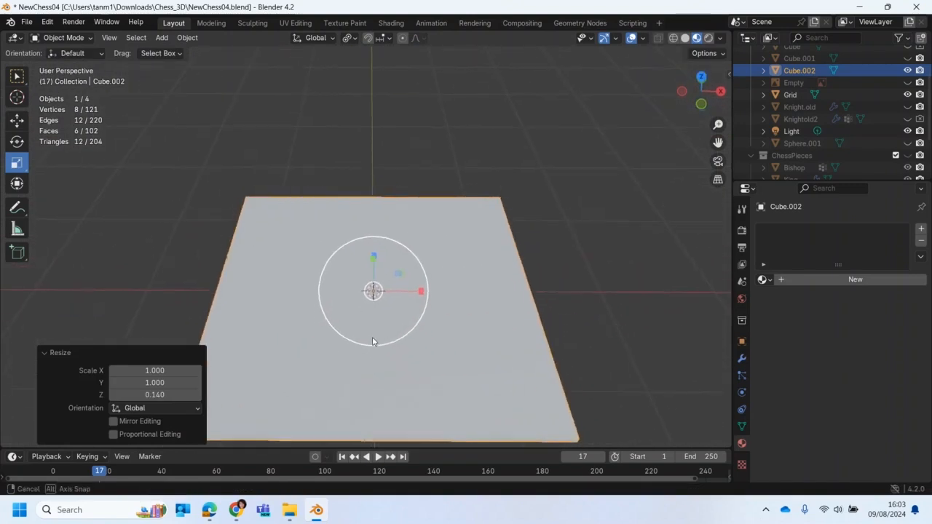
- Thicken the slab slightly by scaling it along Z by about 1.195
{"action": "middle_click_drag", "start_coordinate": [372, 337], "coordinate": [379, 195]}
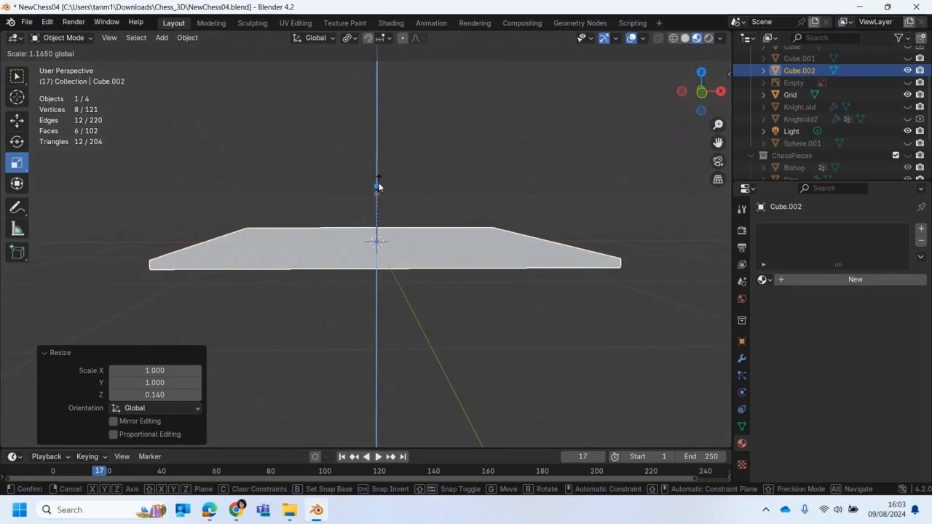
{"action": "left_click", "coordinate": [377, 187]}
{"action": "middle_click_drag", "start_coordinate": [377, 187], "coordinate": [373, 245]}
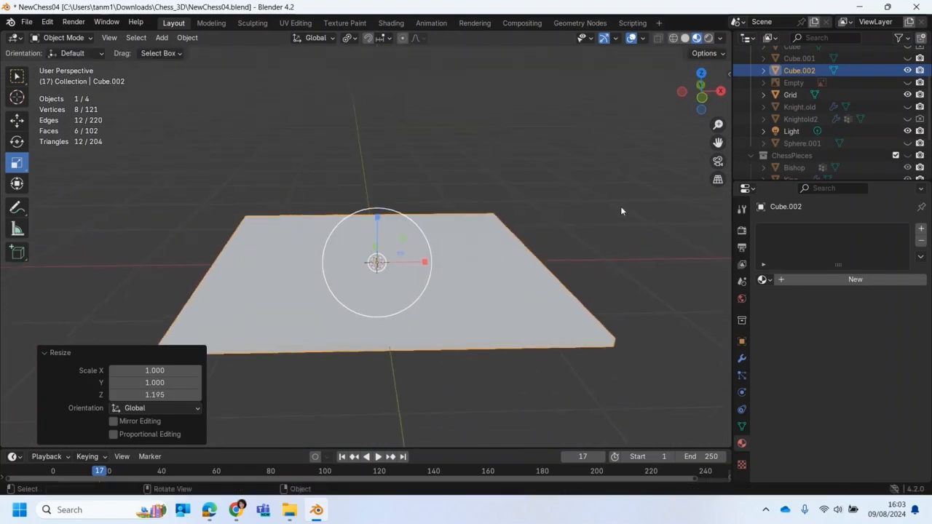
- Rename the Grid object as Board
{"action": "left_click", "coordinate": [798, 58]}
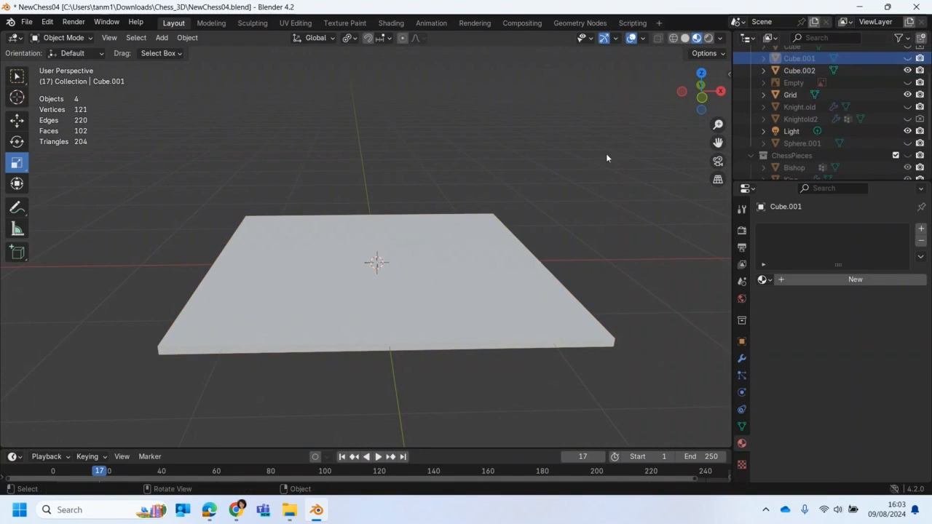
{"action": "double_click", "coordinate": [790, 95]}
{"action": "scroll", "coordinate": [794, 95], "scroll_direction": "up", "scroll_amount": 1}
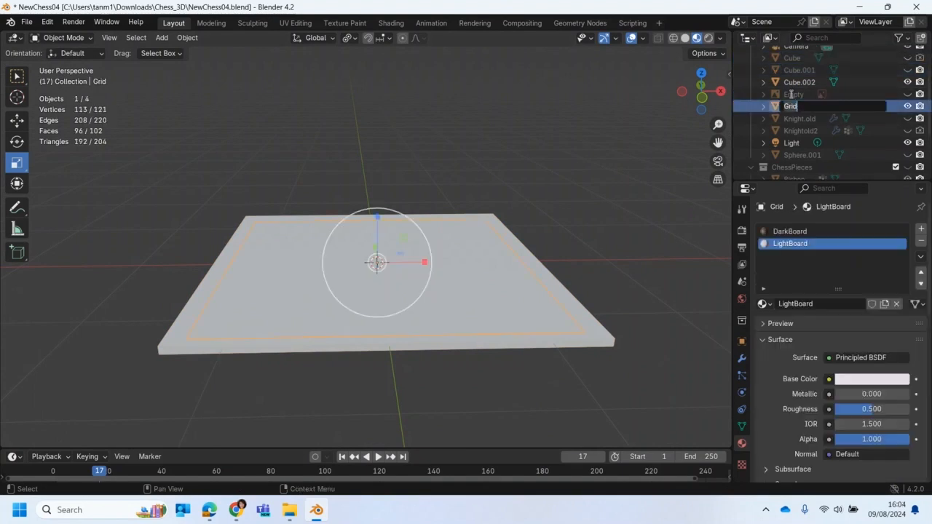
{"action": "type", "text": "Board"}
{"action": "key", "text": "Return"}
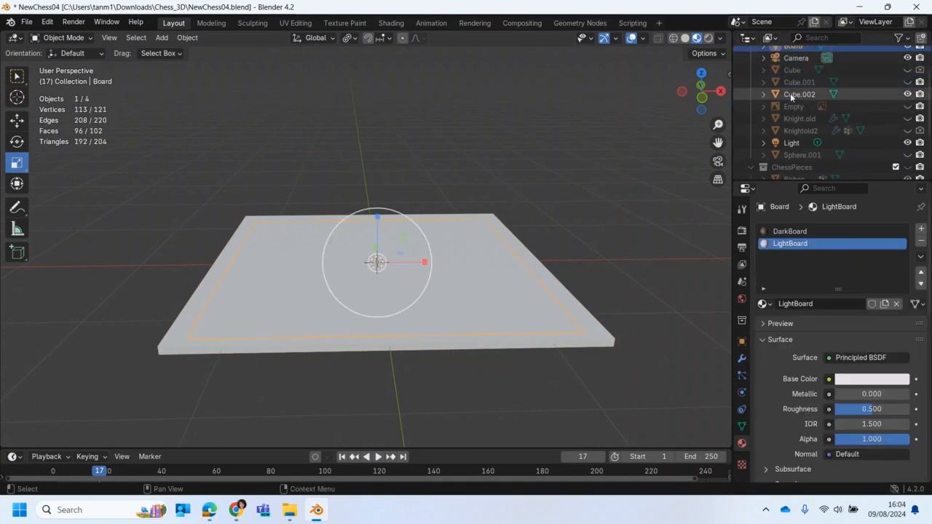
- In front view, raise the Board slightly along Z, and move the Cube.002 slab up by about 0.67 cm
{"action": "key", "text": "KP_1"}
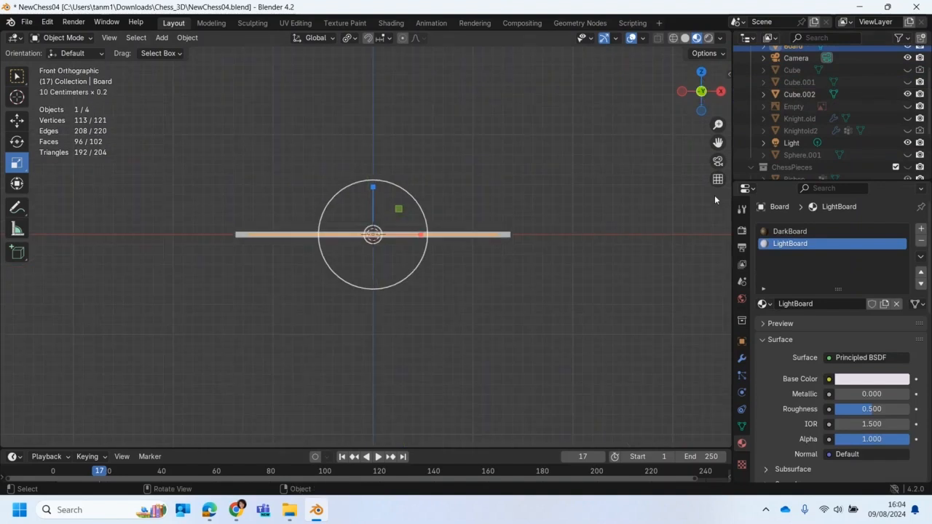
{"action": "scroll", "coordinate": [396, 266], "scroll_direction": "up", "scroll_amount": 3}
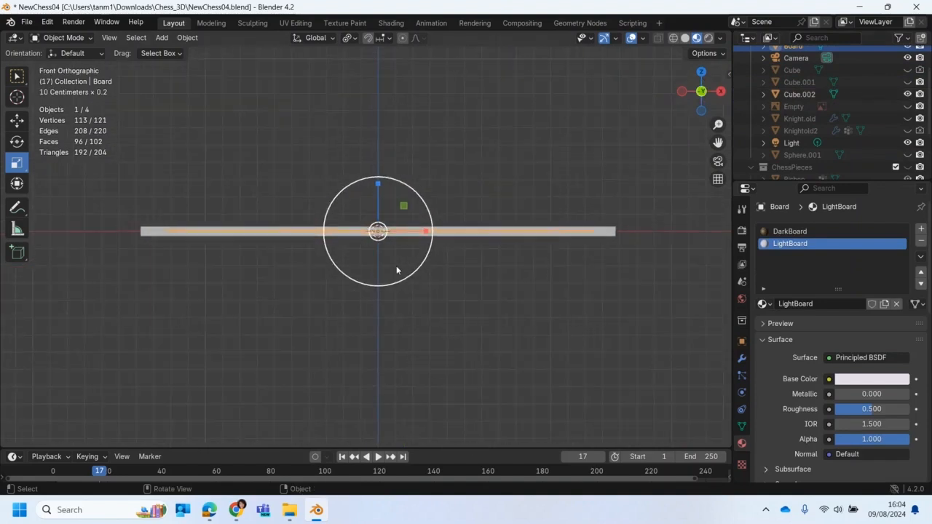
{"action": "key", "text": "g"}
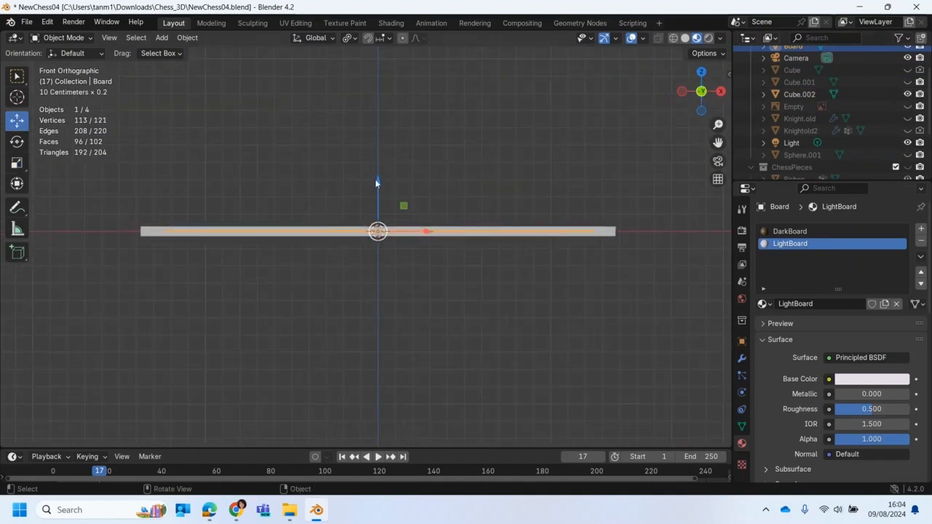
{"action": "mouse_move", "coordinate": [378, 180]}
{"action": "left_mouse_down"}
{"action": "mouse_move", "coordinate": [380, 155]}
{"action": "mouse_move", "coordinate": [378, 181]}
{"action": "mouse_move", "coordinate": [379, 171]}
{"action": "left_mouse_up"}
{"action": "key", "text": "ctrl+z"}
{"action": "left_click", "coordinate": [407, 236]}
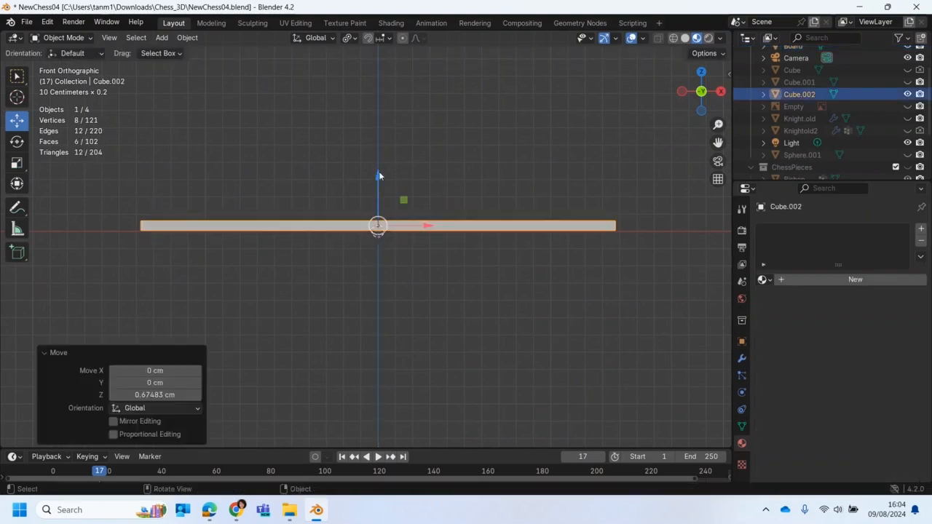
{"action": "scroll", "coordinate": [400, 277], "scroll_direction": "up", "scroll_amount": 1}
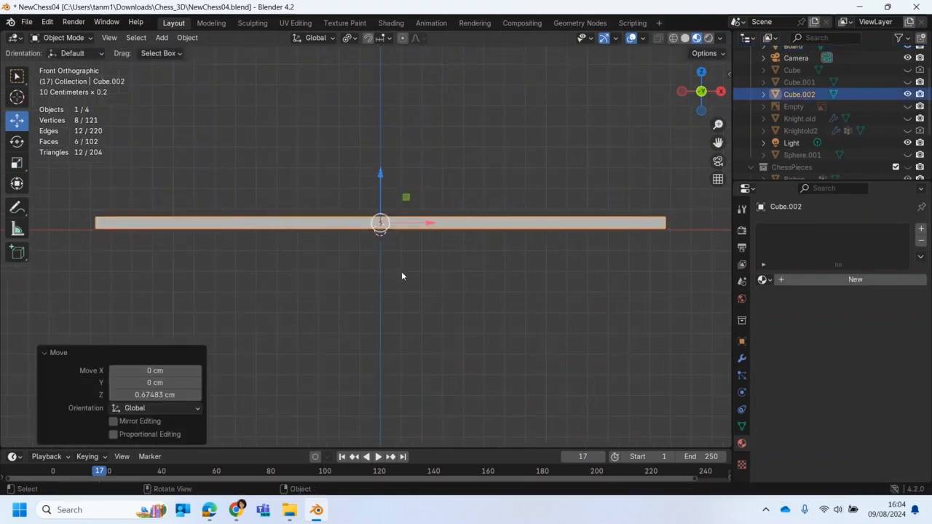
- In Edit Mode, select only the slab's top face from above and inset it by about 2.32 cm around the squares
{"action": "key", "text": "KP_7"}
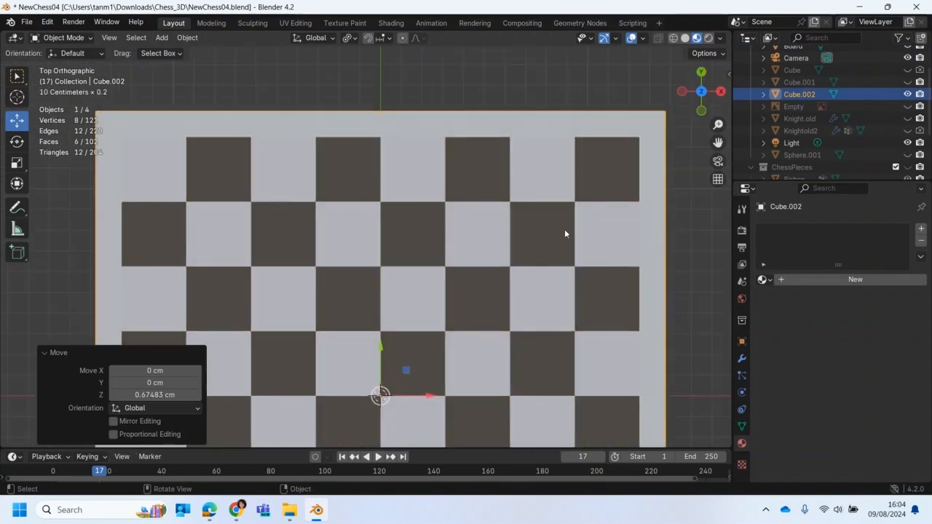
{"action": "scroll", "coordinate": [565, 229], "scroll_direction": "down", "scroll_amount": 2}
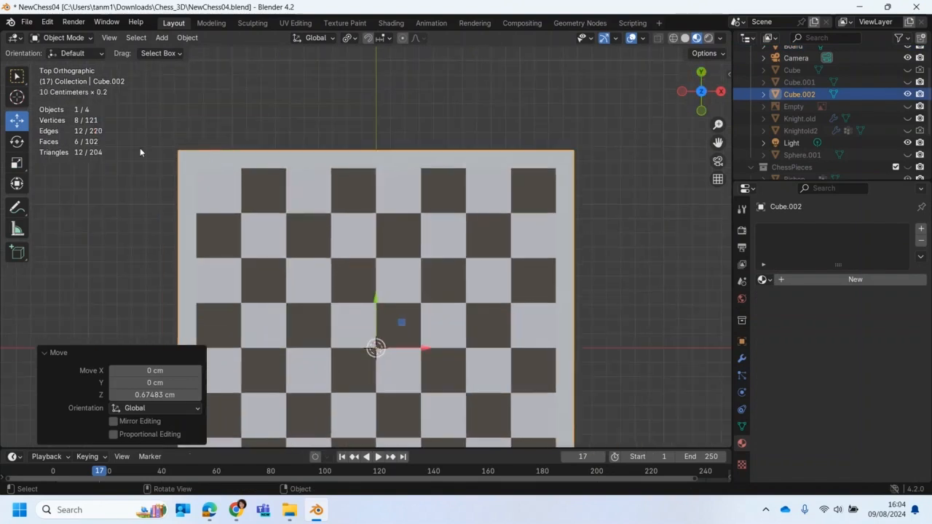
{"action": "key", "text": "Tab"}
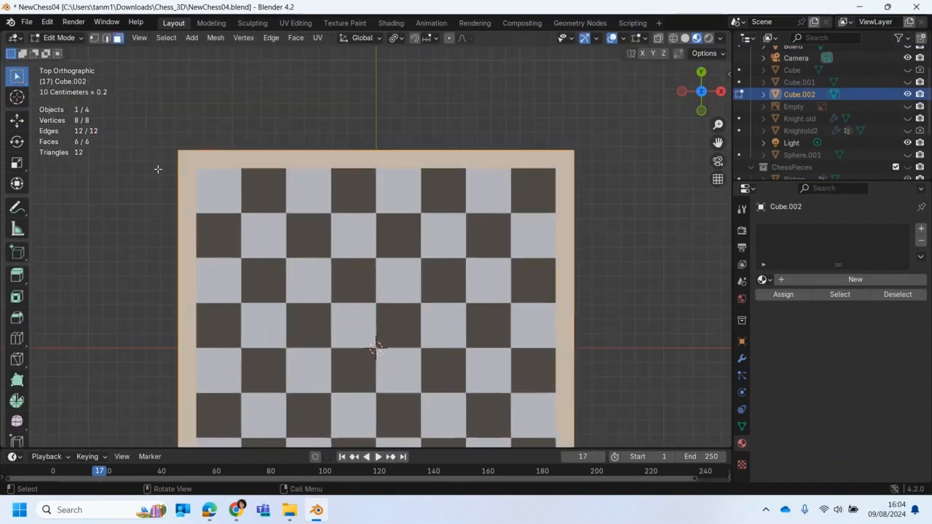
{"action": "left_click", "coordinate": [132, 172]}
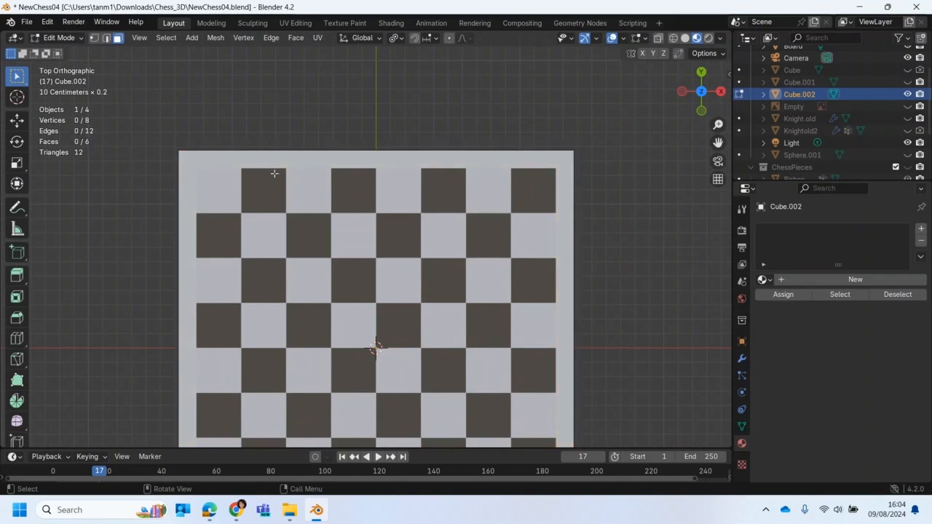
{"action": "left_click", "coordinate": [293, 155]}
{"action": "scroll", "coordinate": [295, 182], "scroll_direction": "down", "scroll_amount": 2}
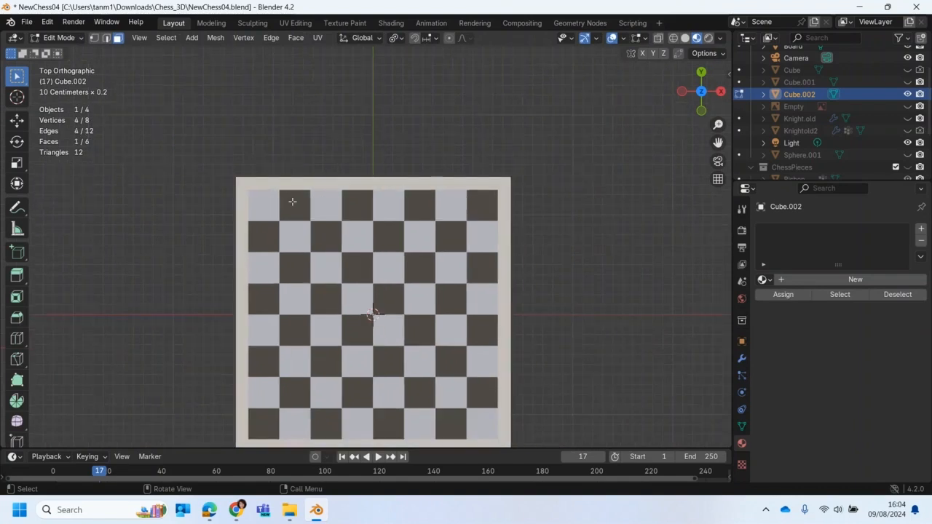
{"action": "key", "text": "i"}
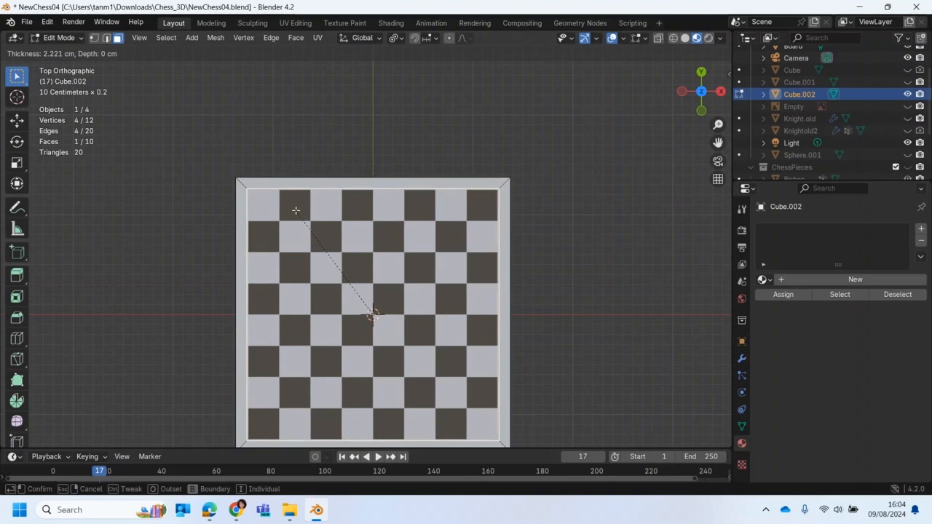
{"action": "left_click", "coordinate": [295, 210]}
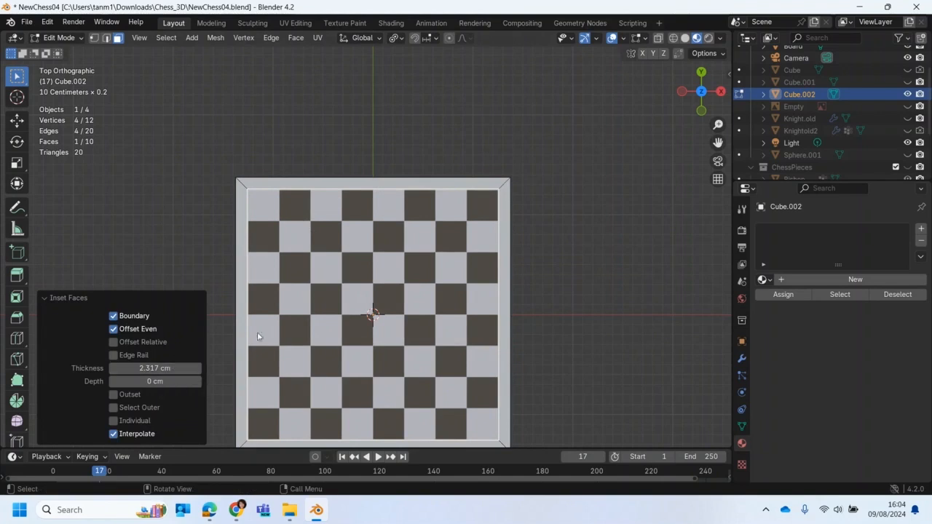
- Switch to Solid shading and extrude the inset face down about 0.71 cm to form a recess inside the rim
{"action": "left_click", "coordinate": [684, 38]}
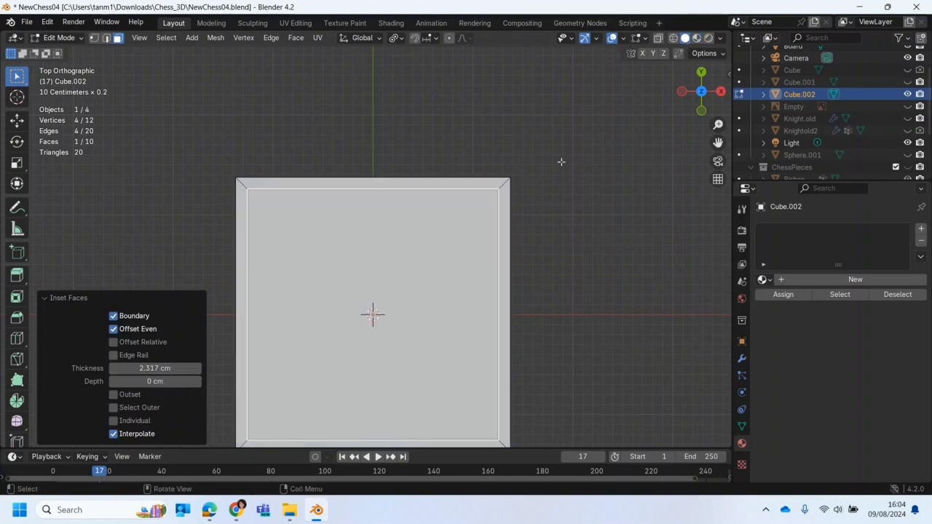
{"action": "middle_click_drag", "start_coordinate": [431, 284], "coordinate": [417, 241]}
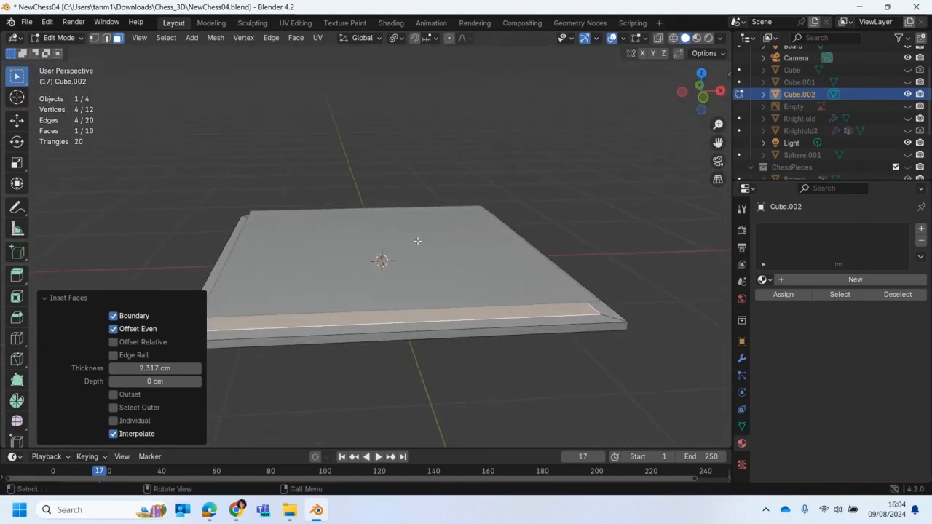
{"action": "key", "text": "e"}
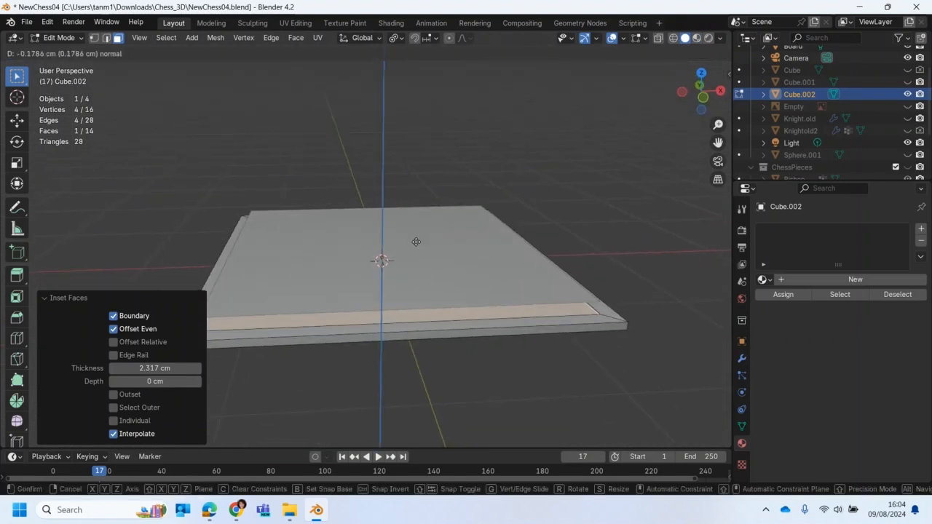
{"action": "key", "text": "z"}
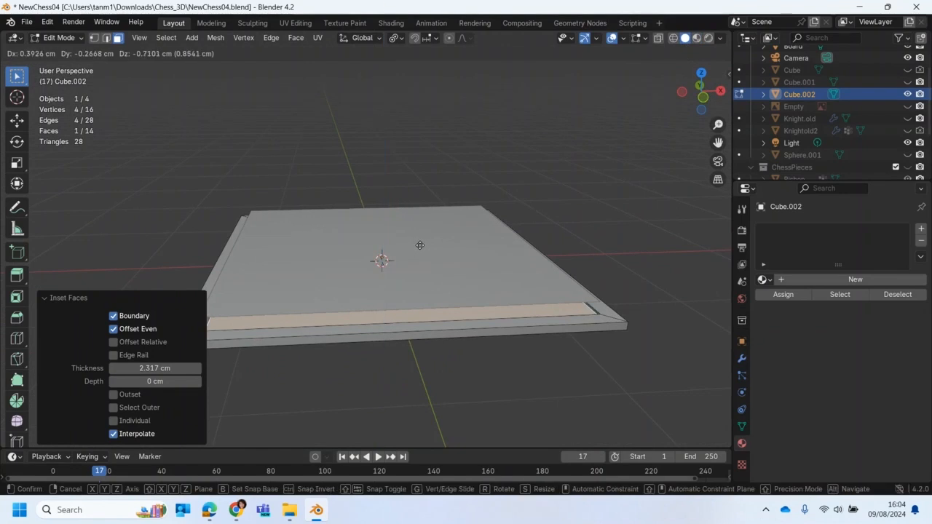
{"action": "left_click", "coordinate": [418, 245]}
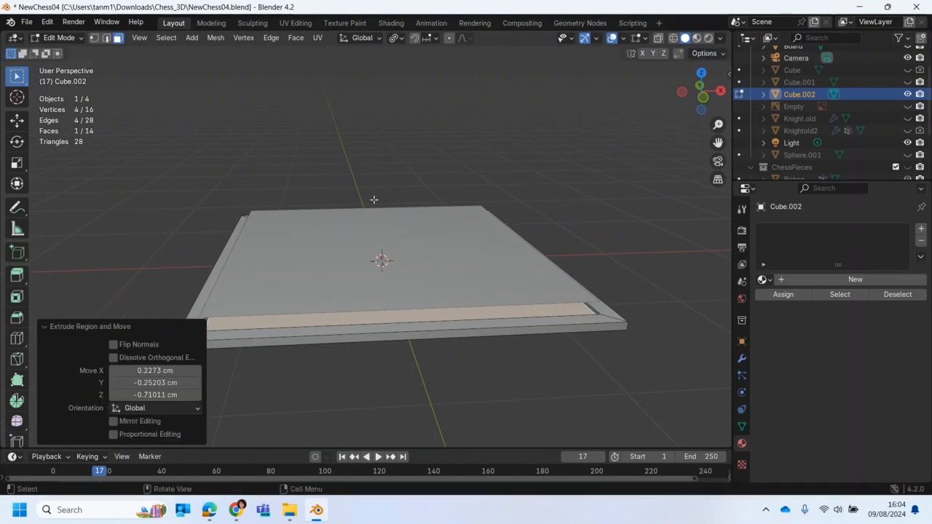
{"action": "left_click", "coordinate": [264, 149]}
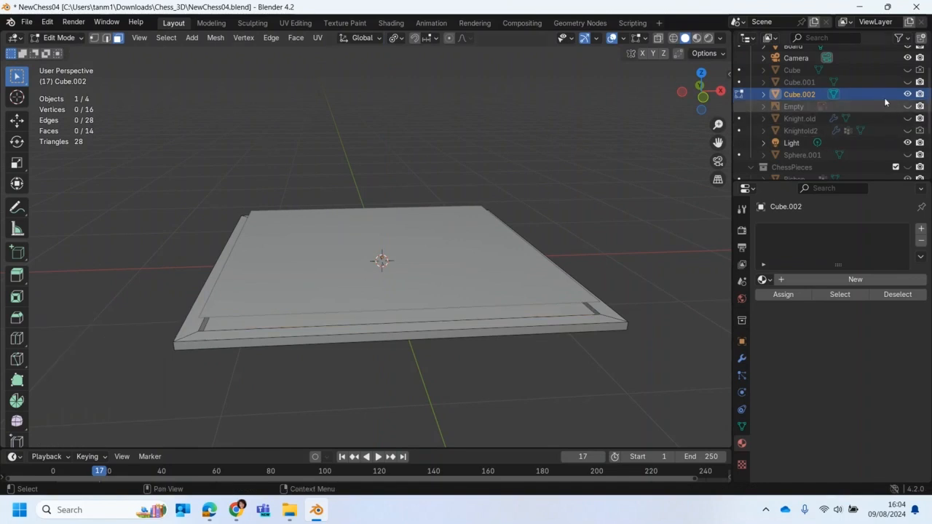
- Hide the Board temporarily to inspect the recess in the slab, then show it again
{"action": "scroll", "coordinate": [902, 102], "scroll_direction": "up", "scroll_amount": 2}
{"action": "left_click", "coordinate": [907, 71]}
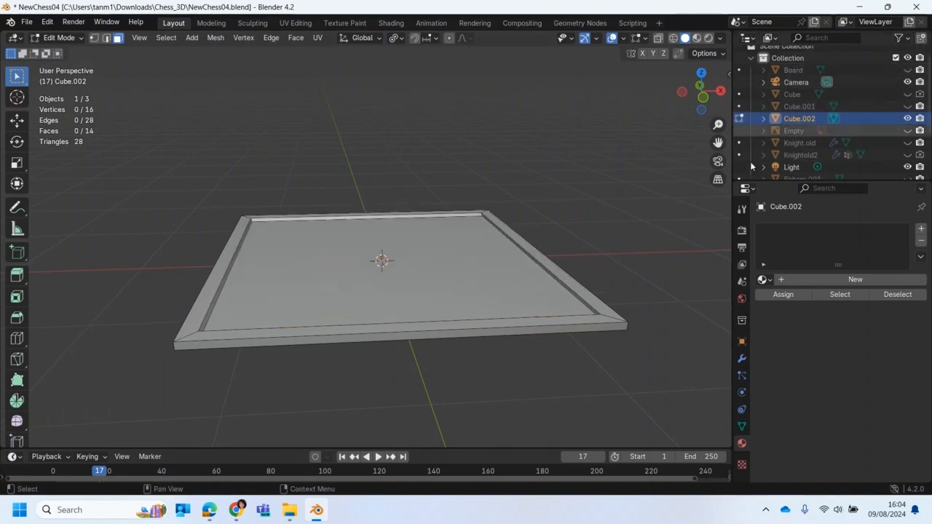
{"action": "mouse_move", "coordinate": [560, 266]}
{"action": "middle_mouse_down"}
{"action": "mouse_move", "coordinate": [578, 299]}
{"action": "mouse_move", "coordinate": [562, 276]}
{"action": "middle_mouse_up"}
{"action": "left_click", "coordinate": [909, 72]}
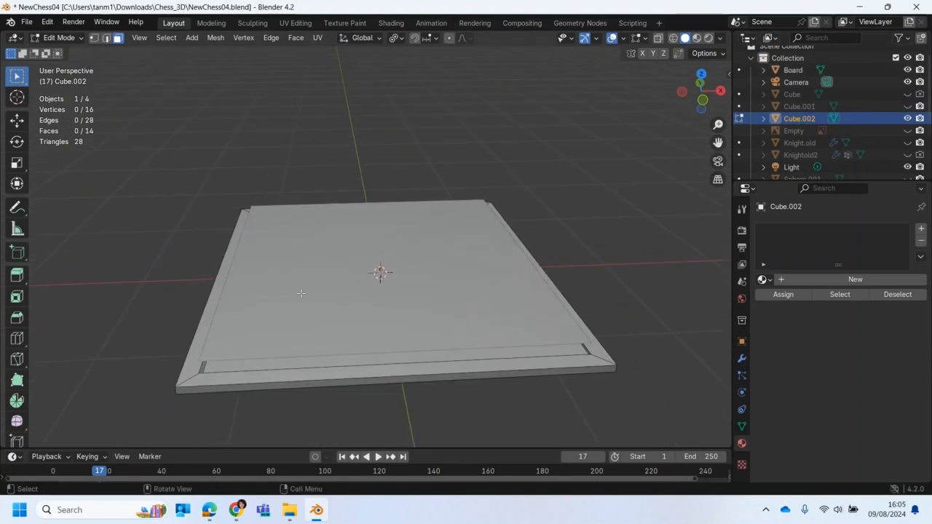
- Return to Object Mode and, in front view, lower the Board by about 1.85 cm along Z into the slab's recess
{"action": "left_click", "coordinate": [59, 38]}
{"action": "left_click", "coordinate": [58, 51]}
{"action": "left_click", "coordinate": [257, 260]}
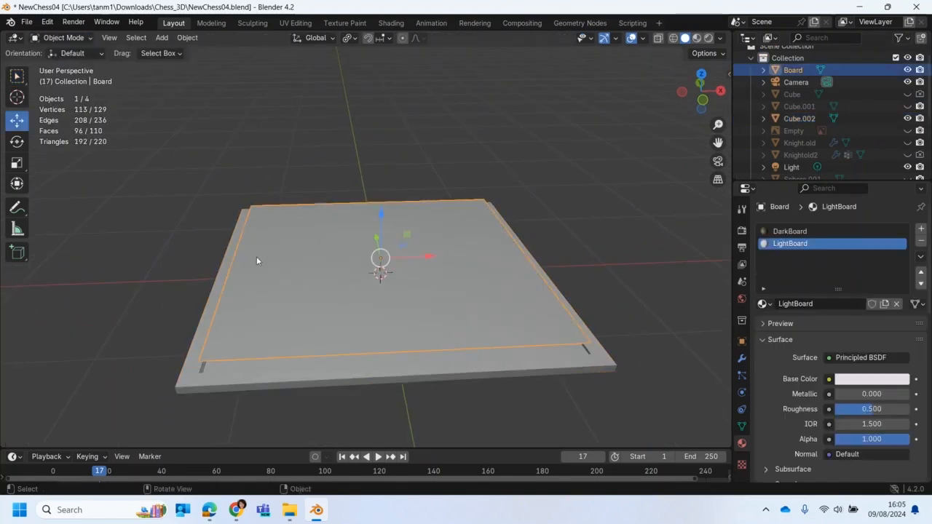
{"action": "key", "text": "KP_1"}
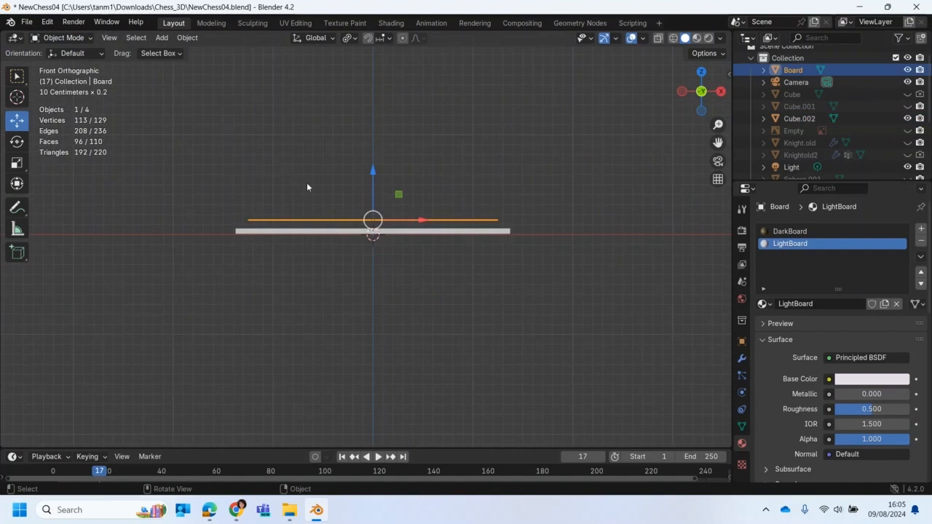
{"action": "left_click_drag", "start_coordinate": [373, 174], "coordinate": [373, 182]}
{"action": "middle_click_drag", "start_coordinate": [375, 294], "coordinate": [376, 345]}
{"action": "scroll", "coordinate": [340, 293], "scroll_direction": "down", "scroll_amount": 1}
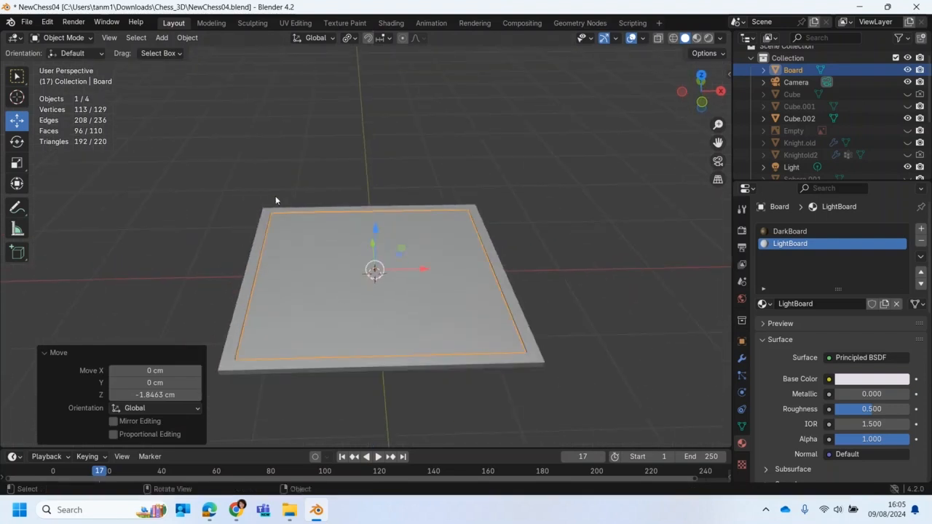
- Switch the viewport to Material Preview shading and check how the squares sit inside the frame
{"action": "mouse_move", "coordinate": [277, 201]}
{"action": "middle_mouse_down", "text": "shift"}
{"action": "mouse_move", "coordinate": [281, 135]}
{"action": "mouse_move", "coordinate": [284, 165]}
{"action": "middle_mouse_up", "text": "shift"}
{"action": "left_click", "coordinate": [696, 39]}
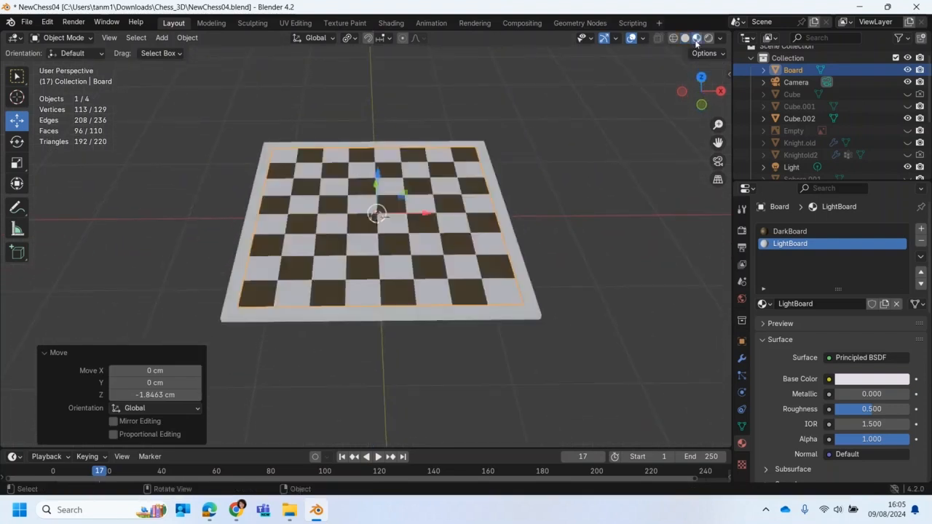
{"action": "middle_click_drag", "start_coordinate": [428, 233], "coordinate": [427, 267]}
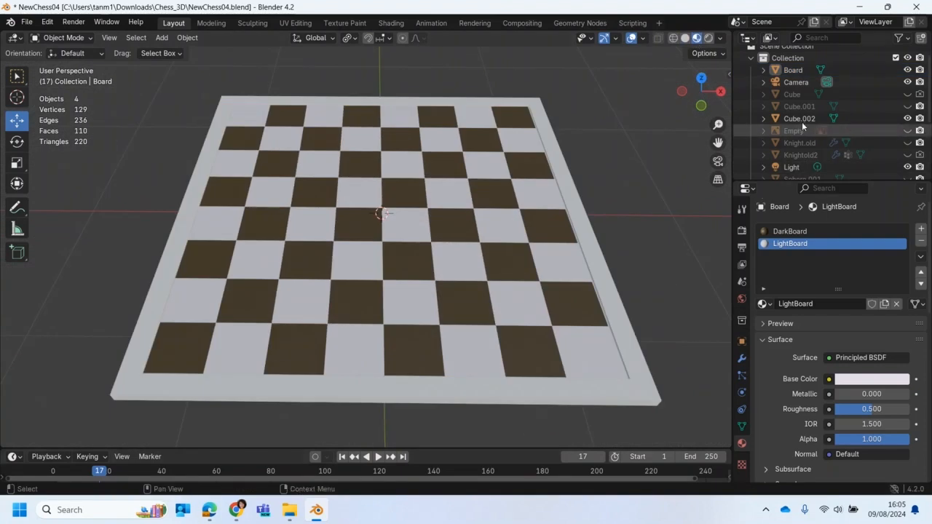
- Select the Cube.002 slab around the squares and rename it BoardFrame
{"action": "left_click", "coordinate": [576, 188]}
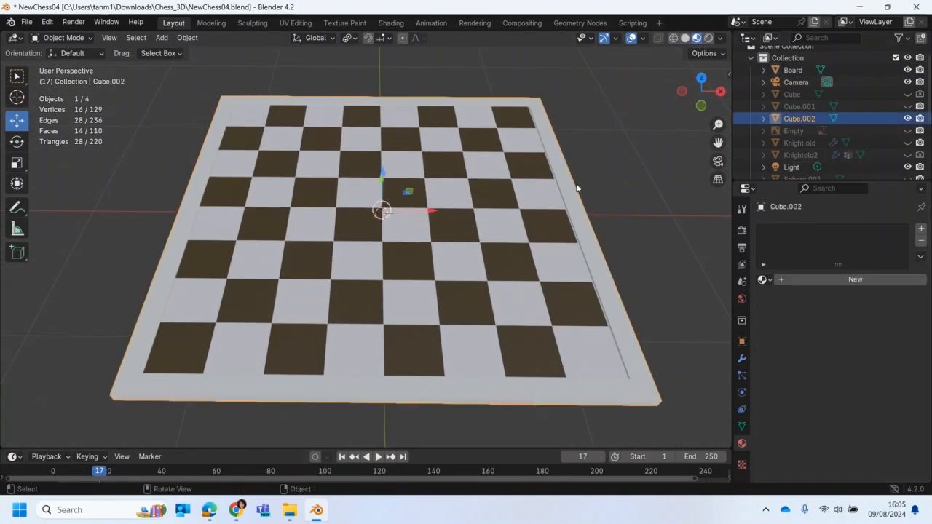
{"action": "scroll", "coordinate": [806, 118], "scroll_direction": "down", "scroll_amount": 1}
{"action": "double_click", "coordinate": [800, 110]}
{"action": "type", "text": "Ba"}
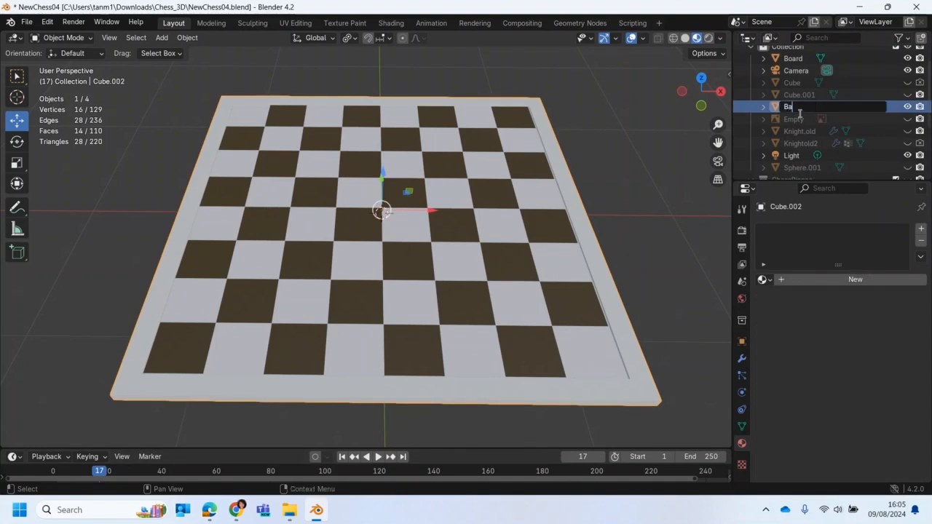
{"action": "key", "text": "BackSpace"}
{"action": "type", "text": "OardFrame"}
{"action": "key", "text": "Return"}
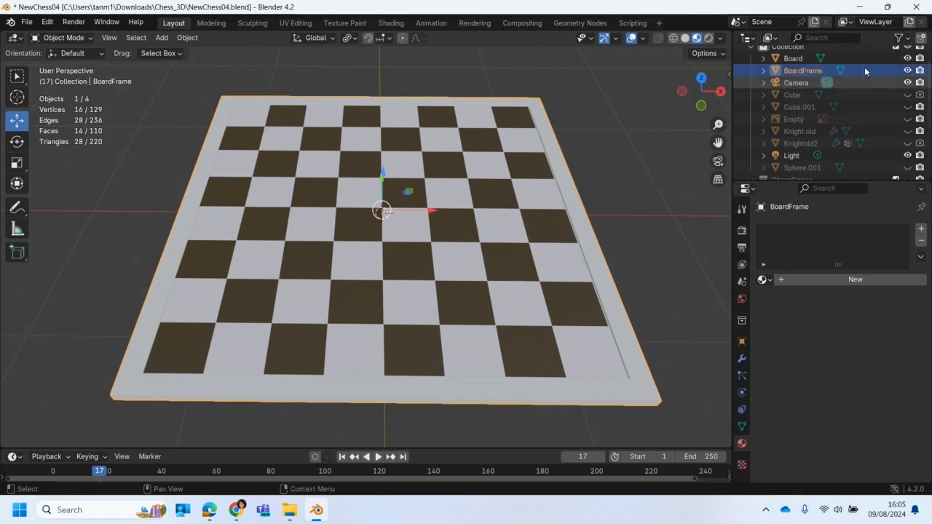
- Add a new collection to the scene and name it Board
{"action": "scroll", "coordinate": [840, 100], "scroll_direction": "up", "scroll_amount": 1}
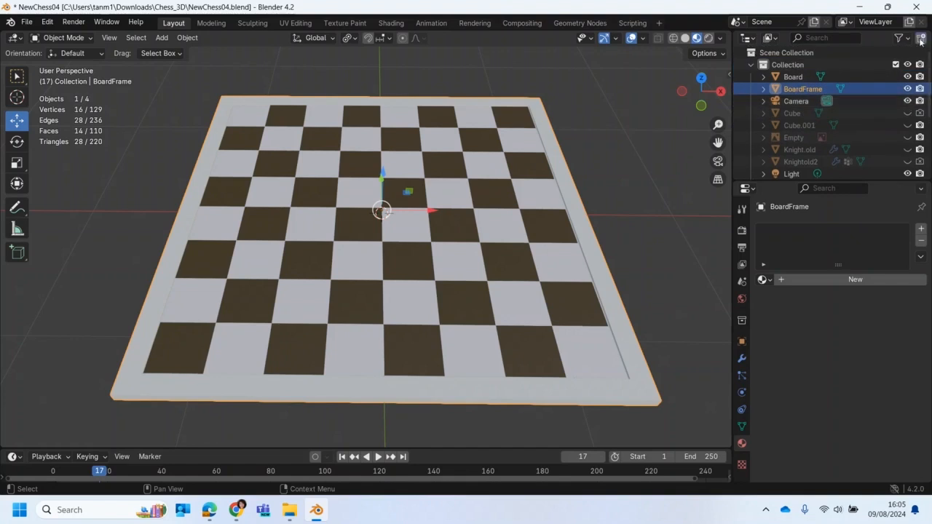
{"action": "scroll", "coordinate": [837, 123], "scroll_direction": "down", "scroll_amount": 5}
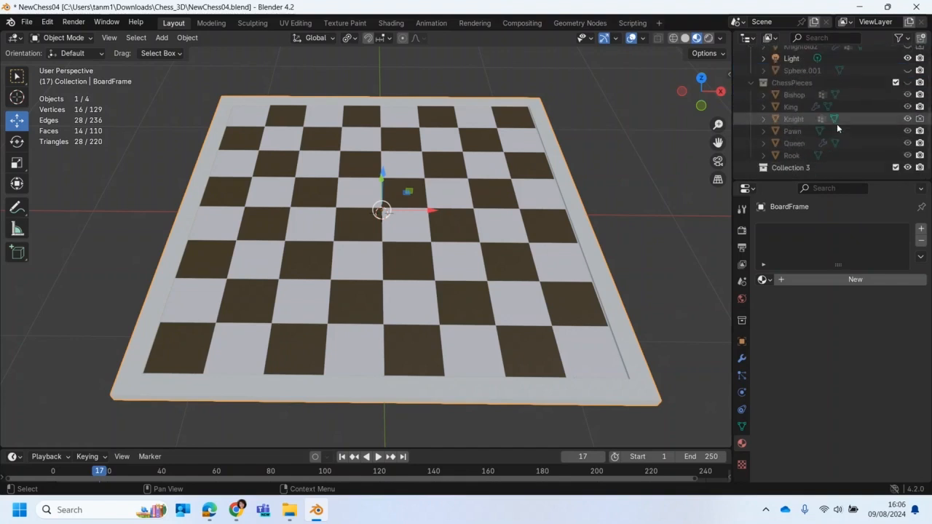
{"action": "left_click", "coordinate": [798, 168]}
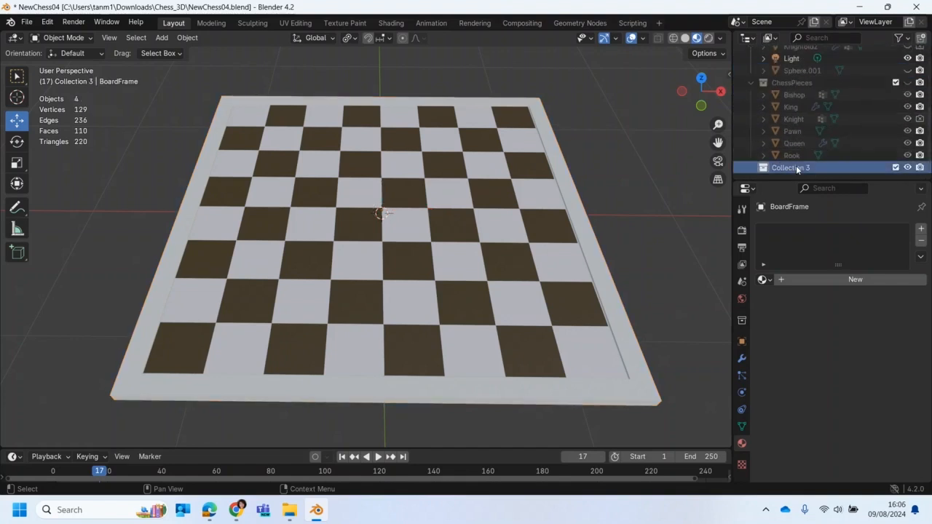
{"action": "double_click", "coordinate": [797, 169]}
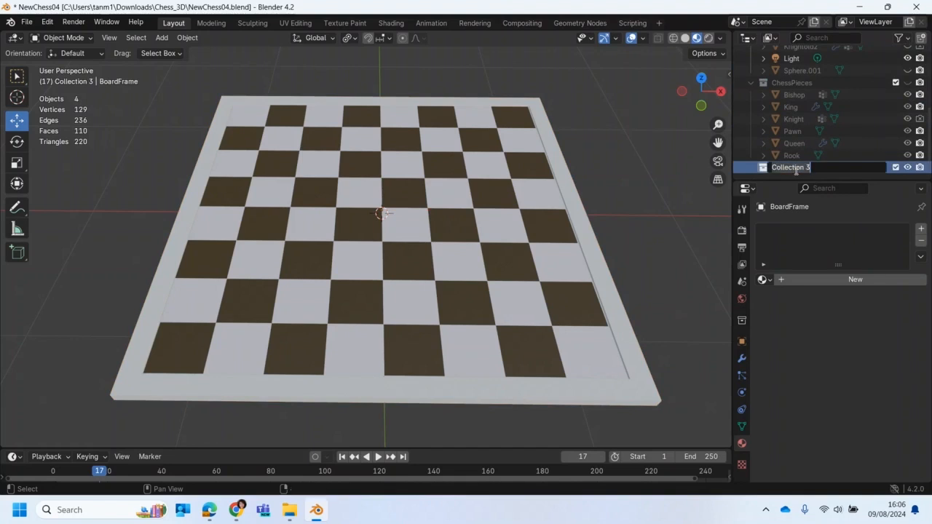
{"action": "type", "text": "Board"}
{"action": "key", "text": "Return"}
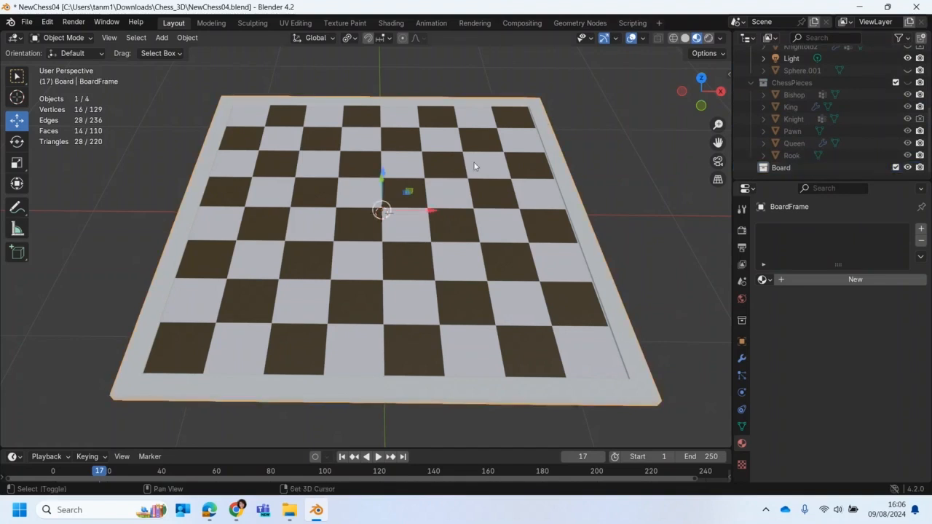
- Select the Board together with the BoardFrame and bring up the choice of collections to move both objects into
{"action": "left_click", "coordinate": [459, 181]}
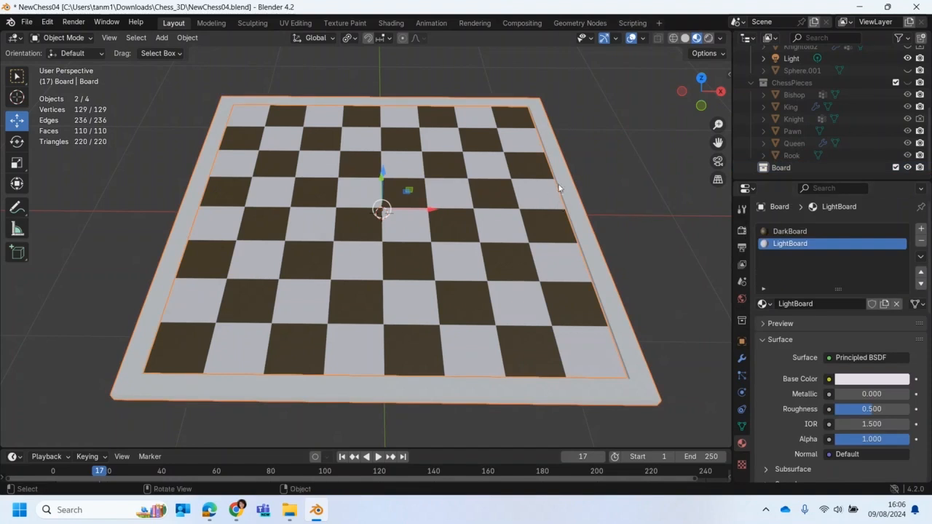
{"action": "right_click", "coordinate": [408, 192]}
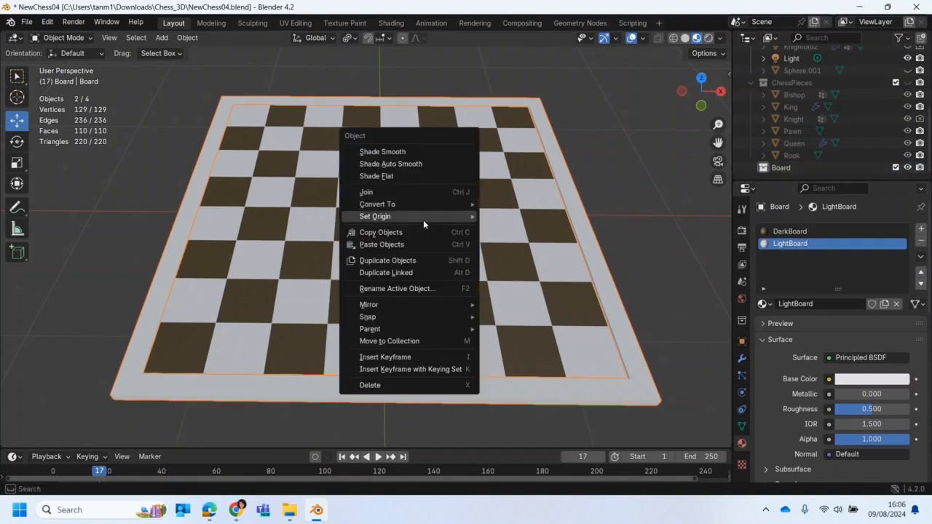
{"action": "left_click", "coordinate": [433, 340]}
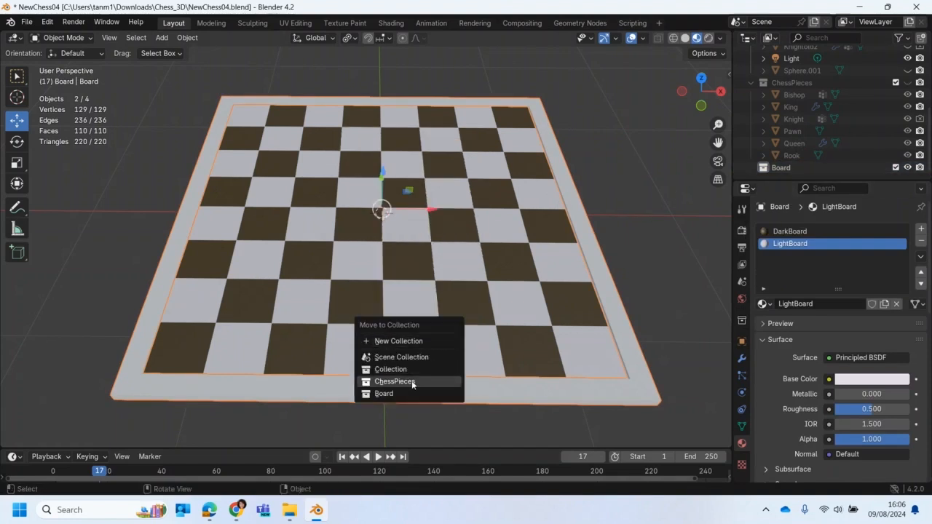